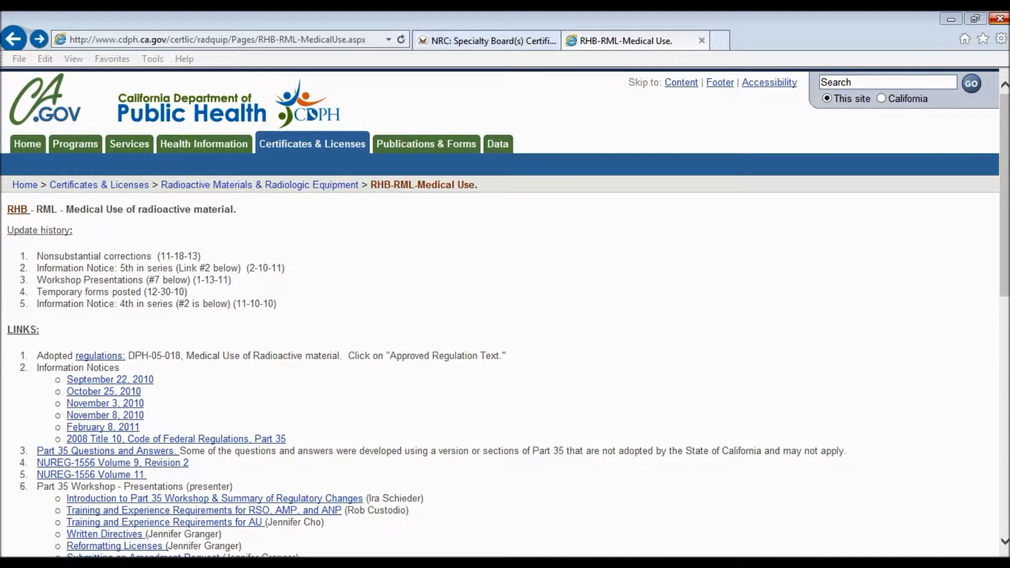
# Step: Open Form RHB 313A (AMP) from the Authorized Medical Physicist entry under Forms and dismiss its opening notice
pyautogui.moveTo(1001, 159); pyautogui.dragTo(1006, 416)
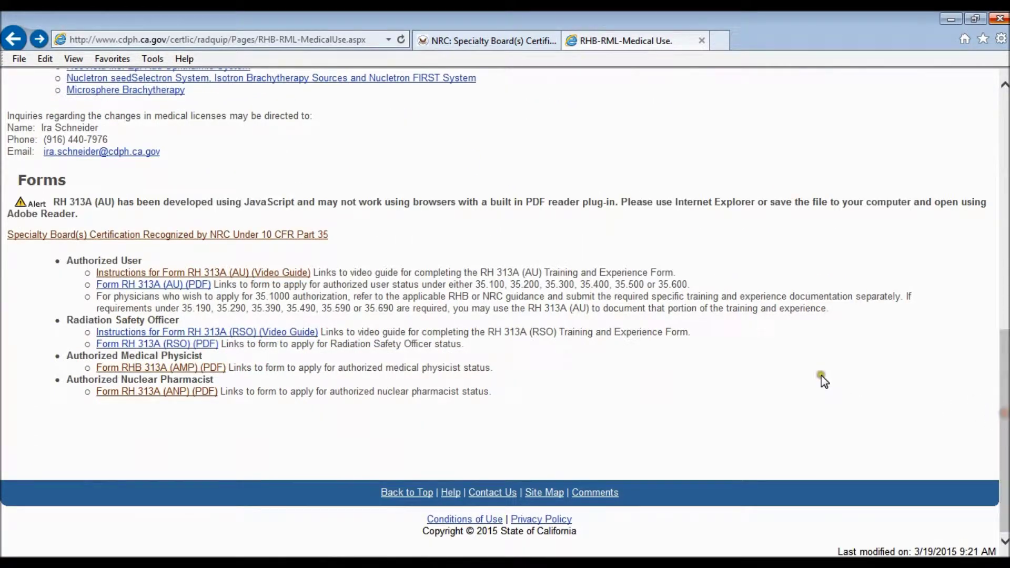
pyautogui.click(217, 368)
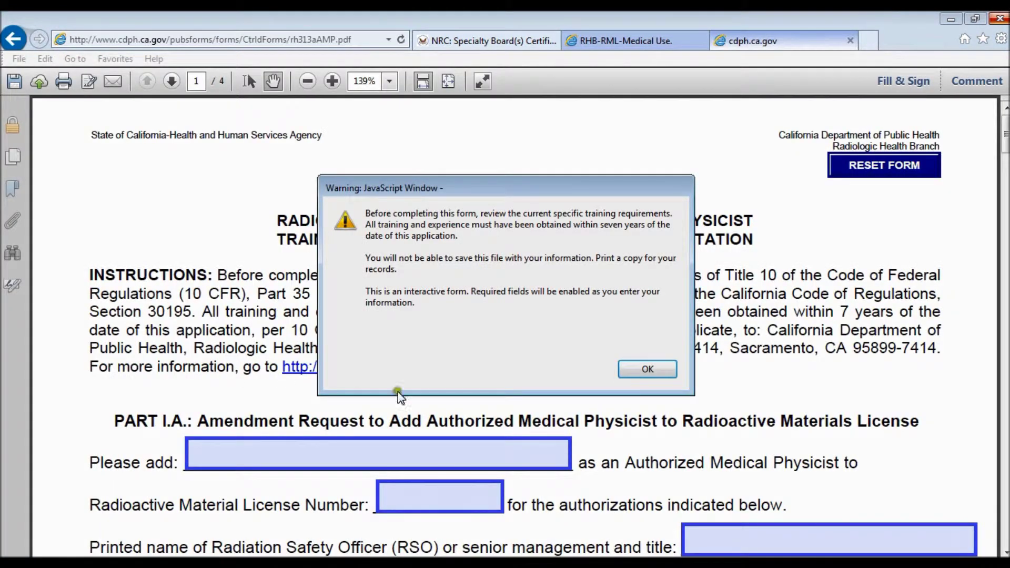
pyautogui.click(646, 370)
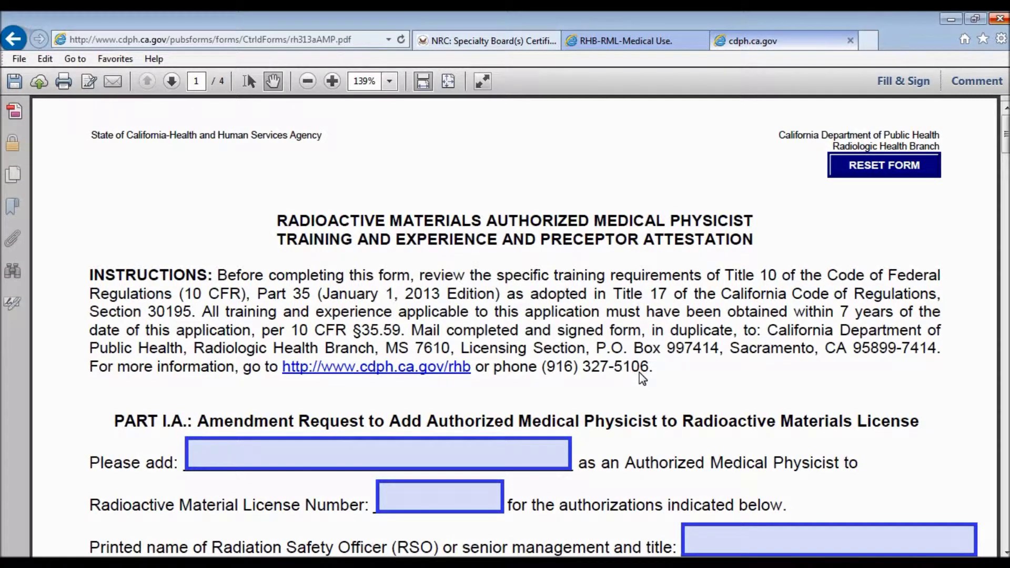
# Step: Reset the entire medical physicist form from its fourth page and confirm the reset
pyautogui.click(309, 81)
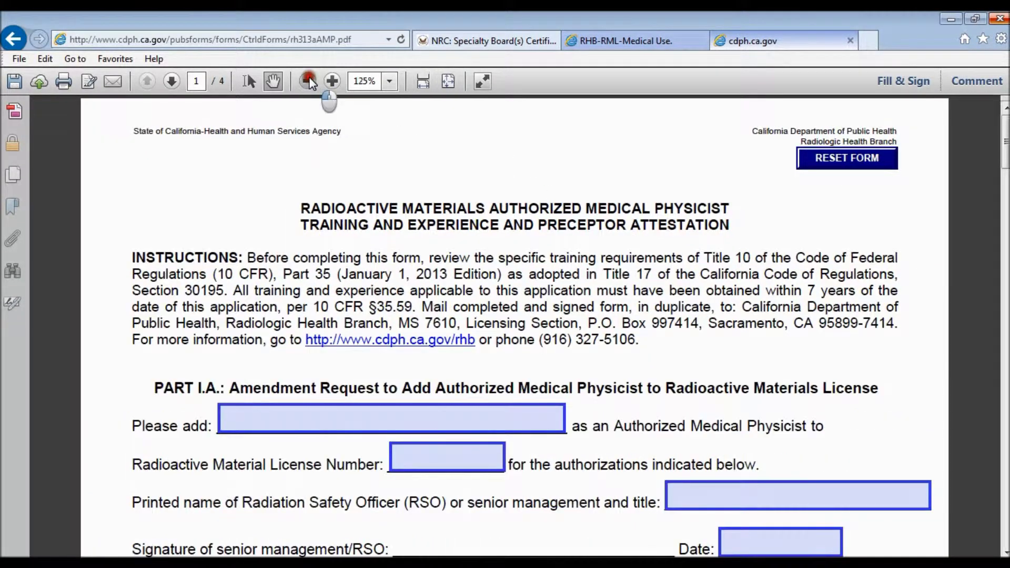
pyautogui.click(308, 81)
pyautogui.click(308, 81)
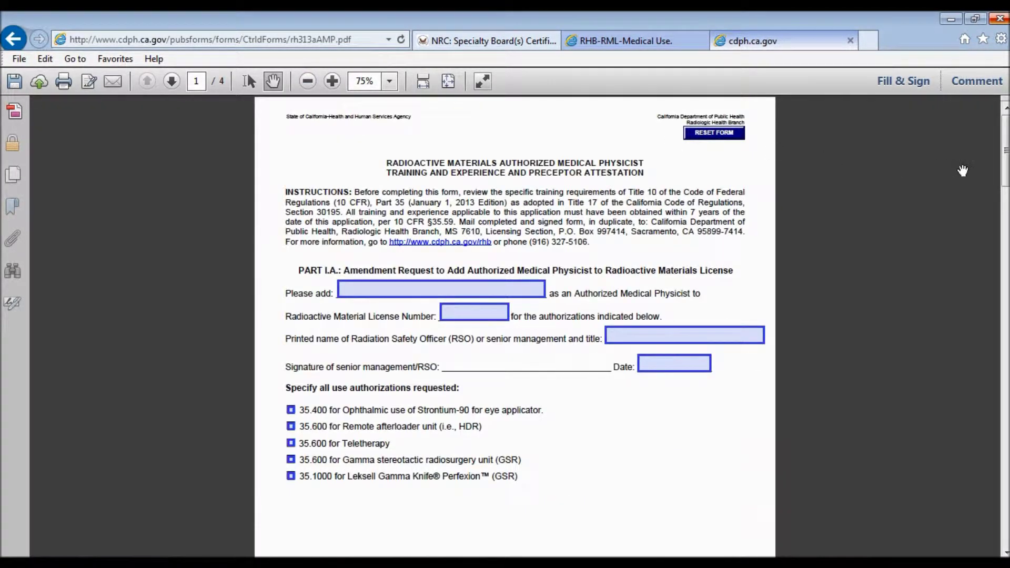
pyautogui.moveTo(1005, 170); pyautogui.dragTo(1005, 468)
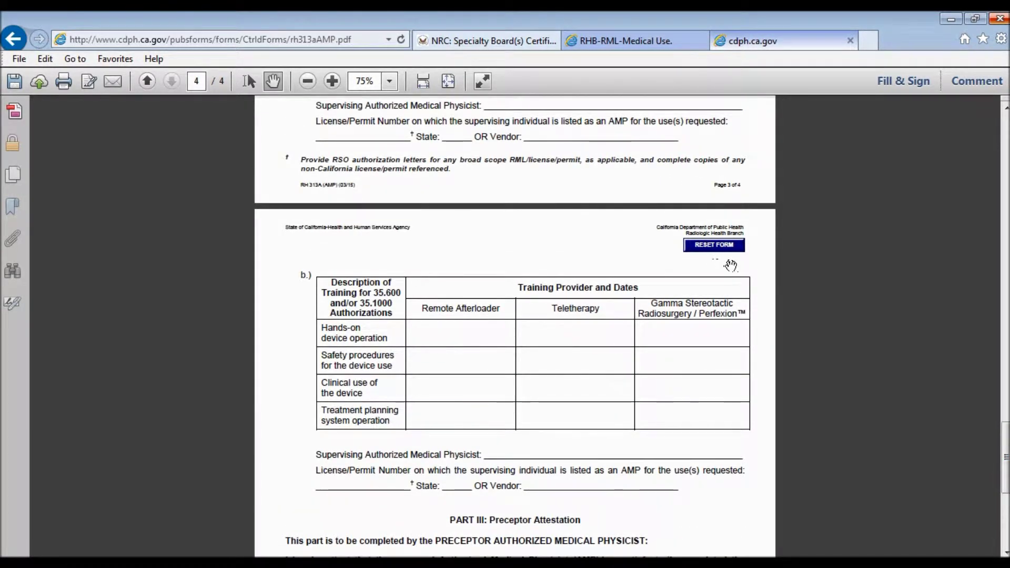
pyautogui.click(731, 248)
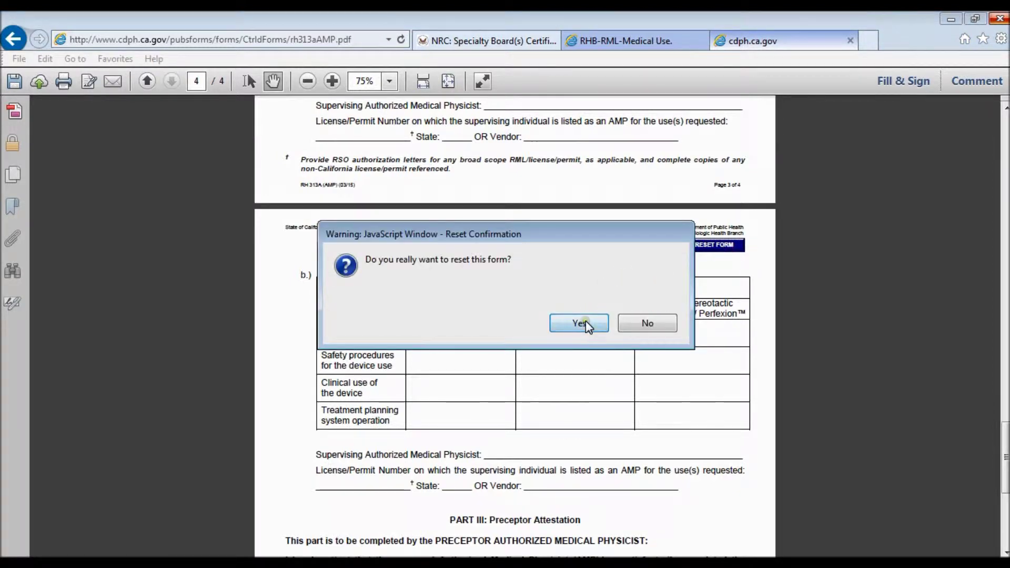
pyautogui.click(586, 322)
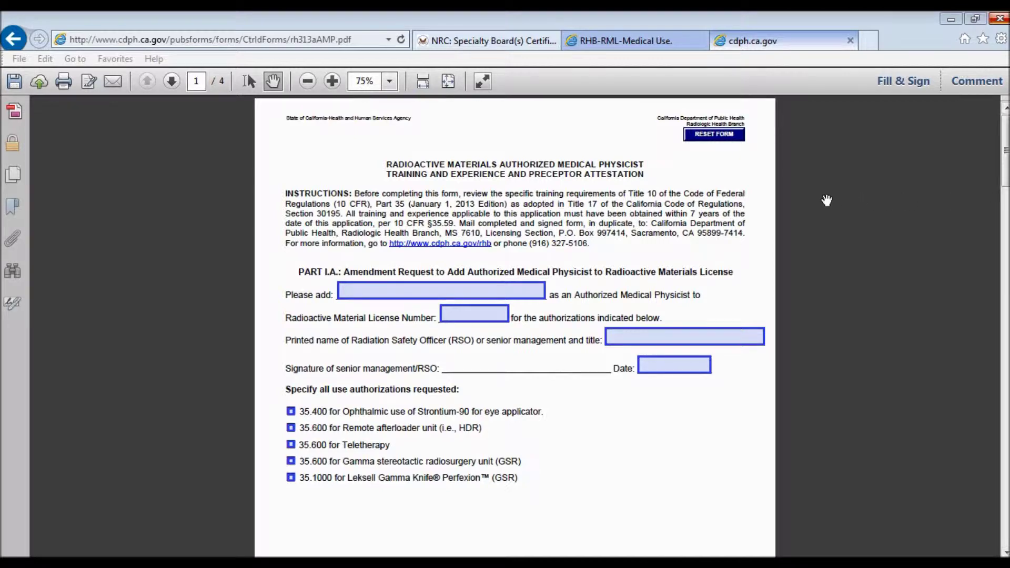
# Step: Review the NRC specialty board certification requirements for authorized medical physicists in §35.51, highlighting the words "AMP Eligible"
pyautogui.click(509, 40)
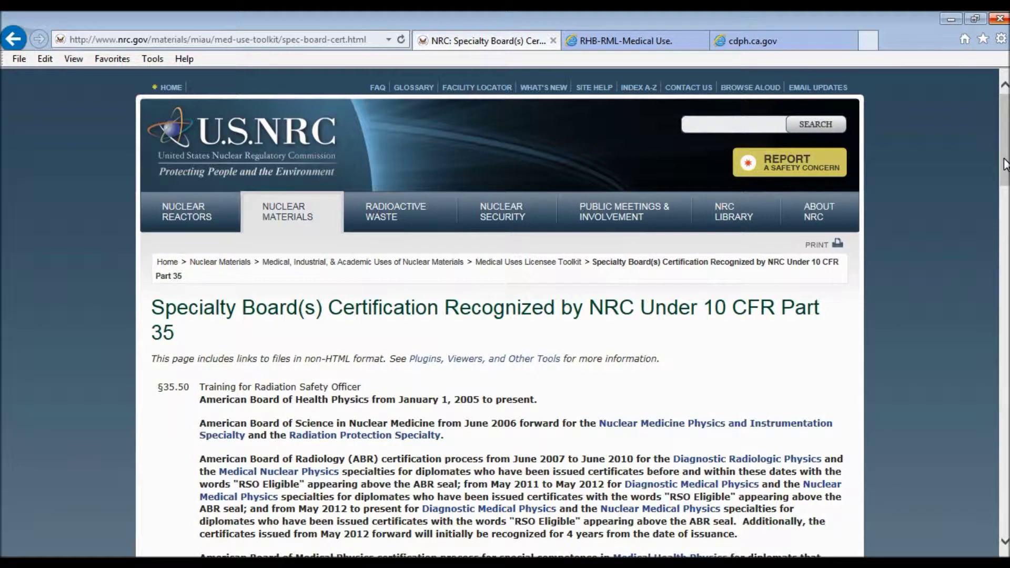
pyautogui.moveTo(1005, 164); pyautogui.dragTo(993, 225)
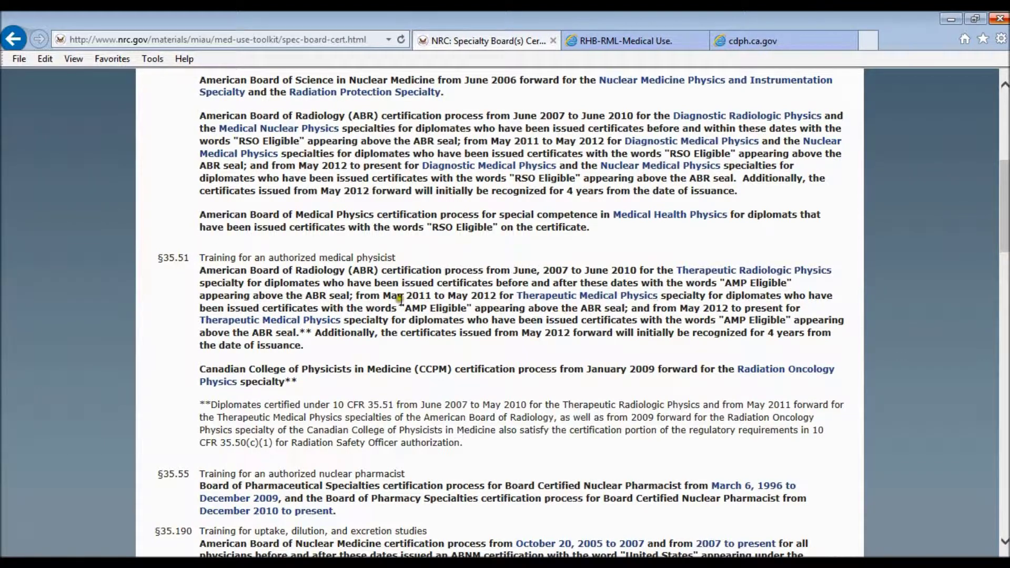
pyautogui.moveTo(403, 307); pyautogui.dragTo(468, 308)
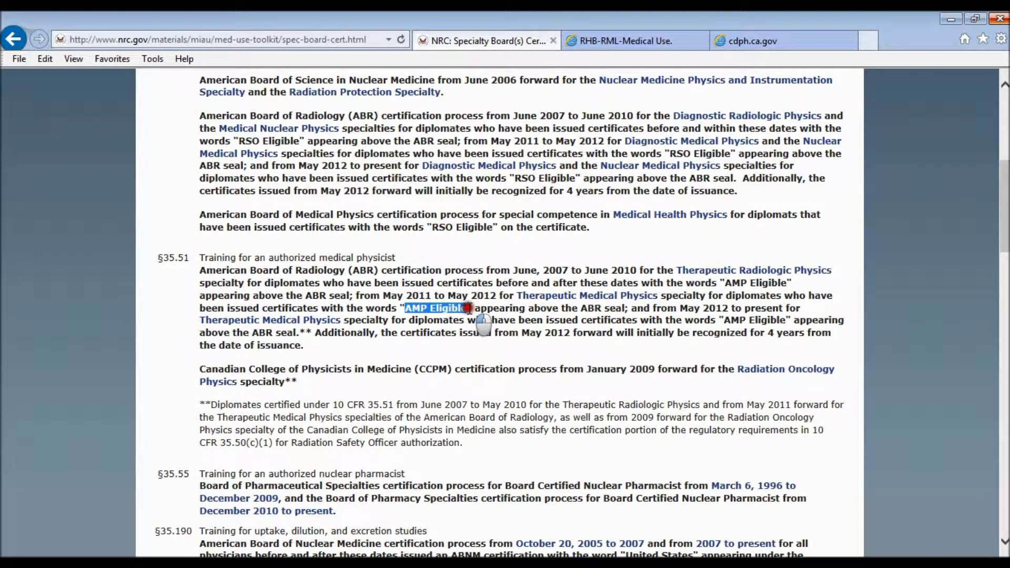
pyautogui.click(469, 309)
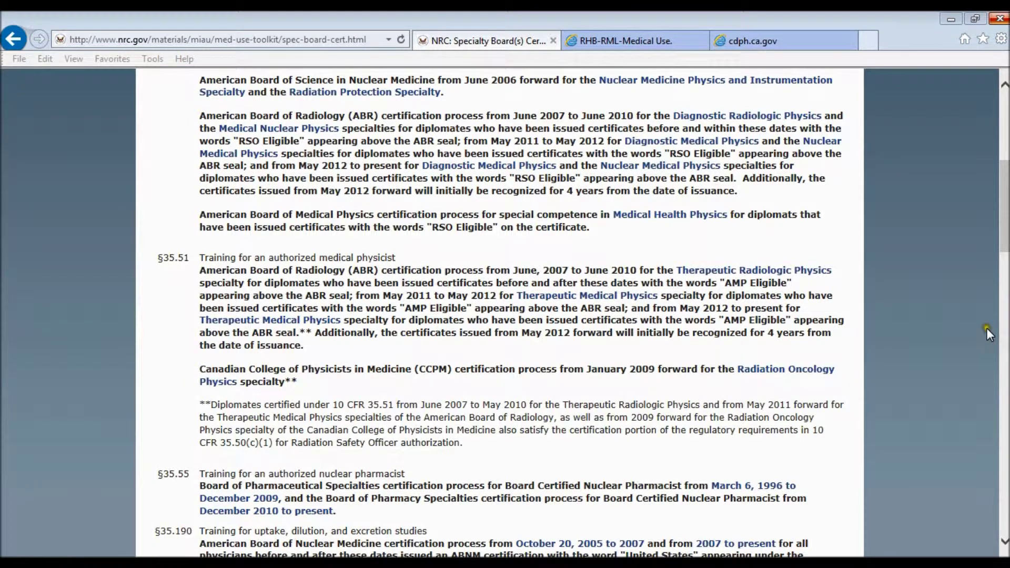
# Step: Return to the AMP form and request the 35.400 Strontium-90 eye applicator and 35.600 remote afterloader unit authorizations
pyautogui.click(762, 35)
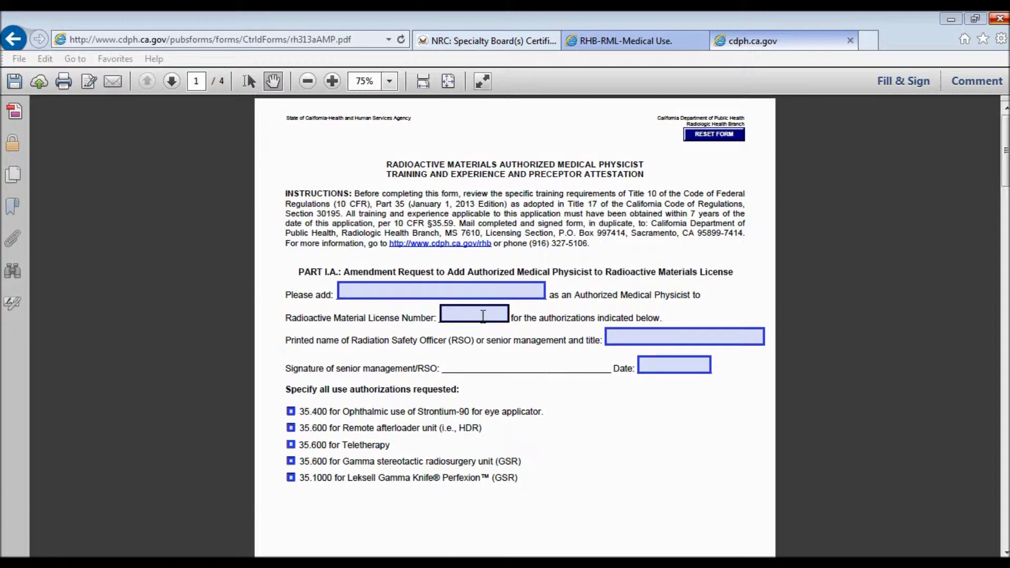
pyautogui.click(656, 337)
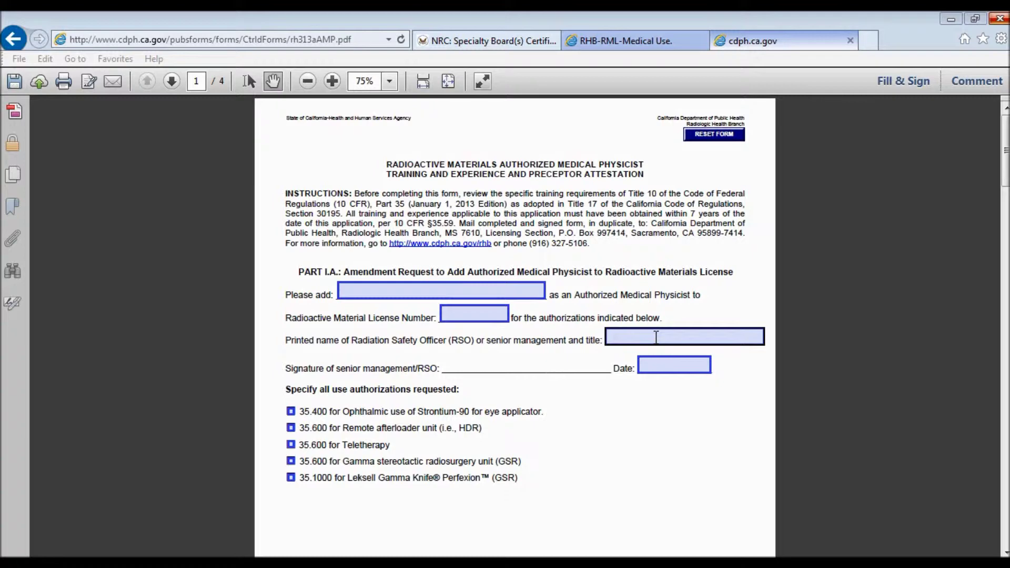
pyautogui.click(677, 365)
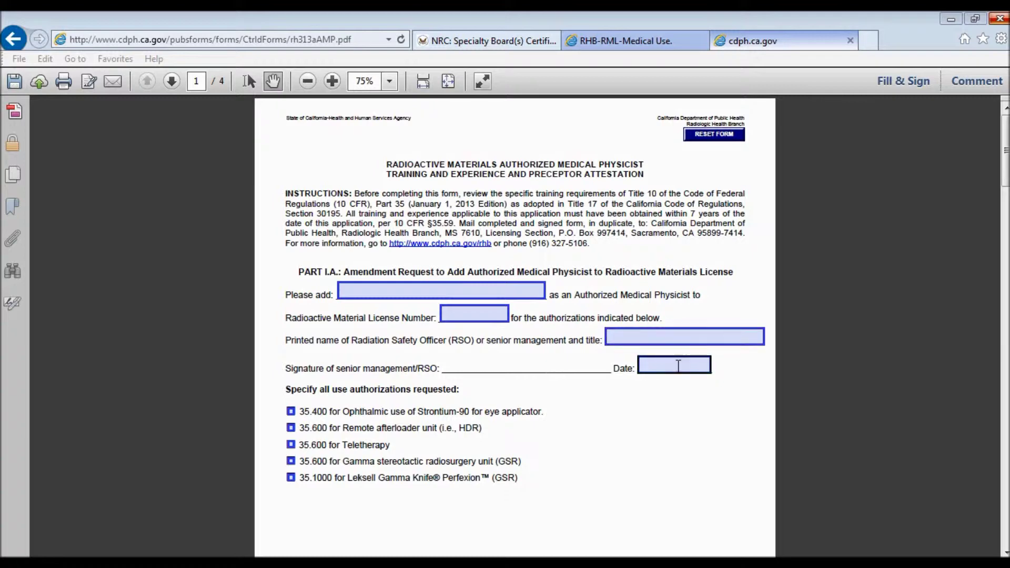
pyautogui.click(742, 372)
pyautogui.click(291, 411)
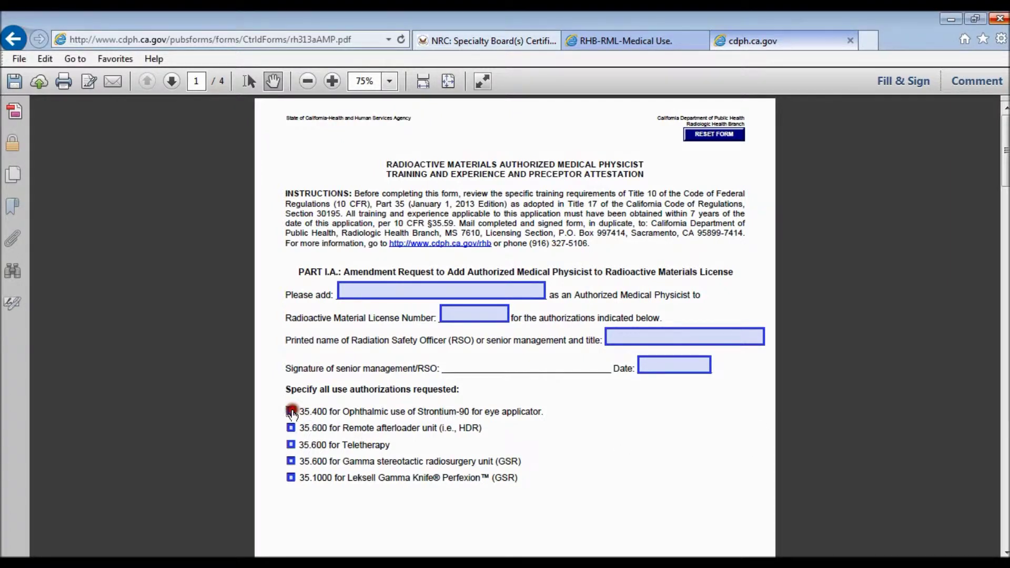
pyautogui.click(292, 429)
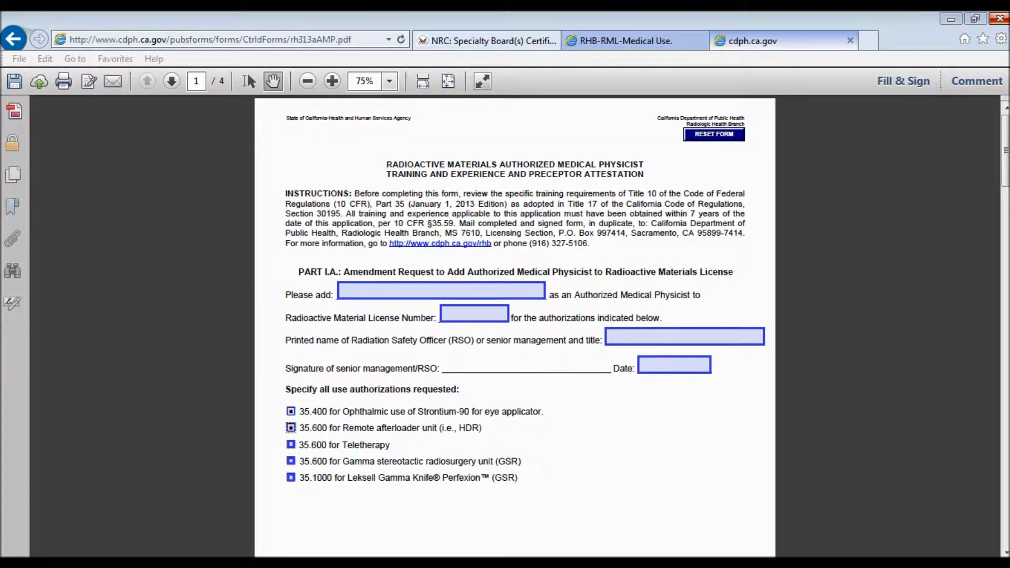
# Step: In Part I.A., enter "Proposed AMP" as the physicist to add and fill in the Radioactive Material License Number
pyautogui.click(506, 288)
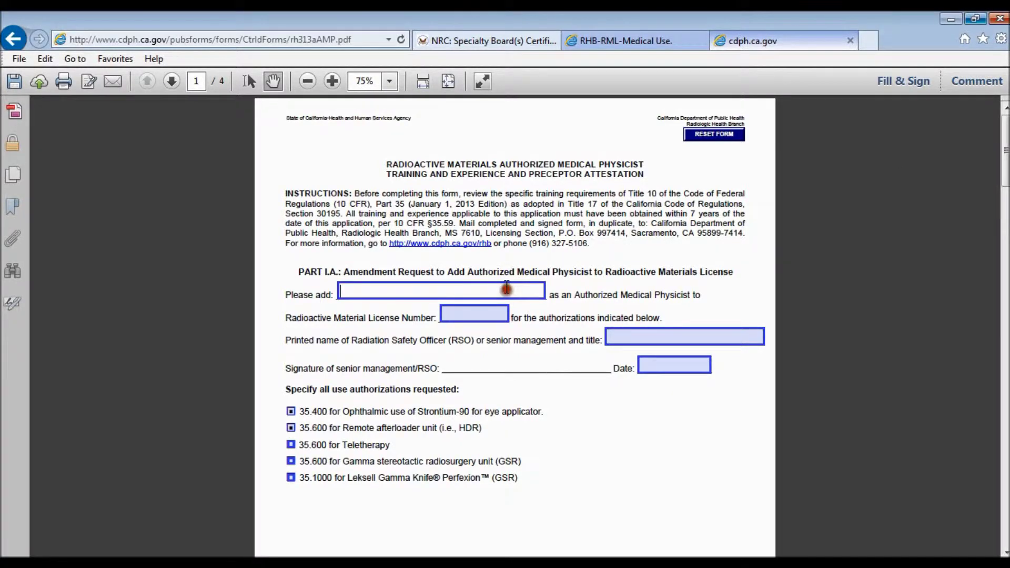
pyautogui.write('Proposed AMP')
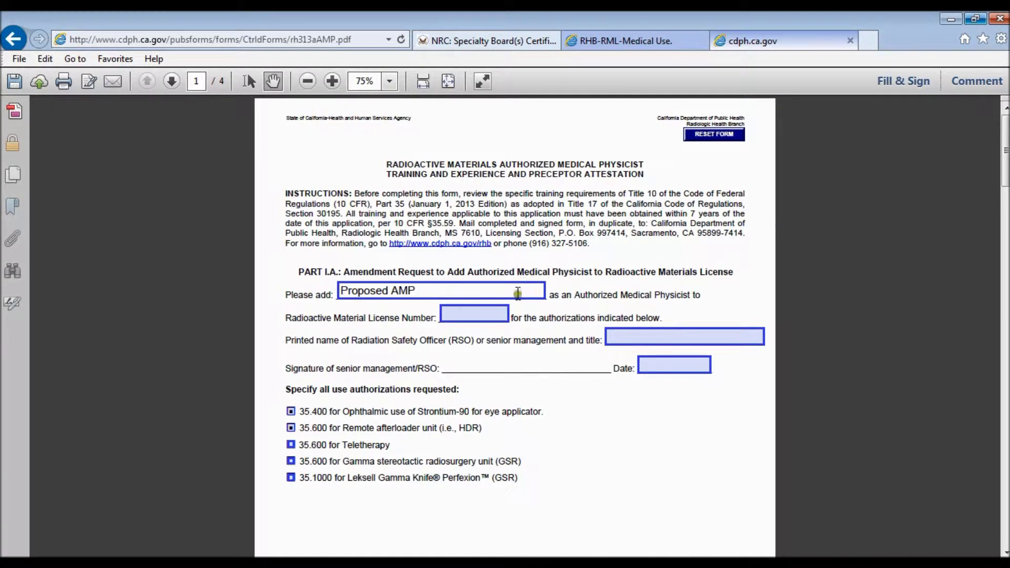
pyautogui.click(503, 313)
pyautogui.write('0000')
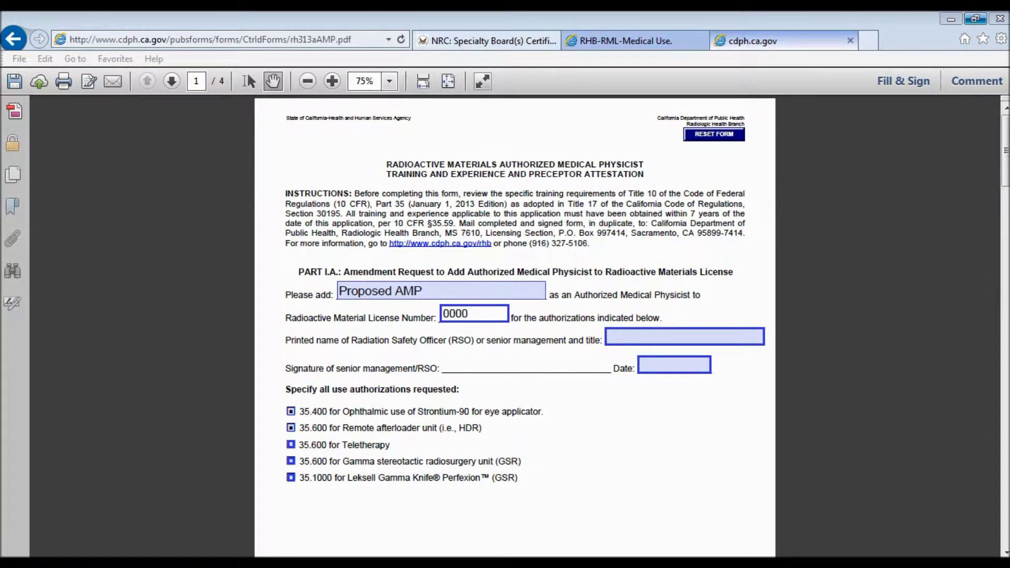
# Step: Enter "RSO, MD, Radiation Safety Officer" as the RSO's printed name and title, and set the signature date to 11/1/14
pyautogui.click(745, 336)
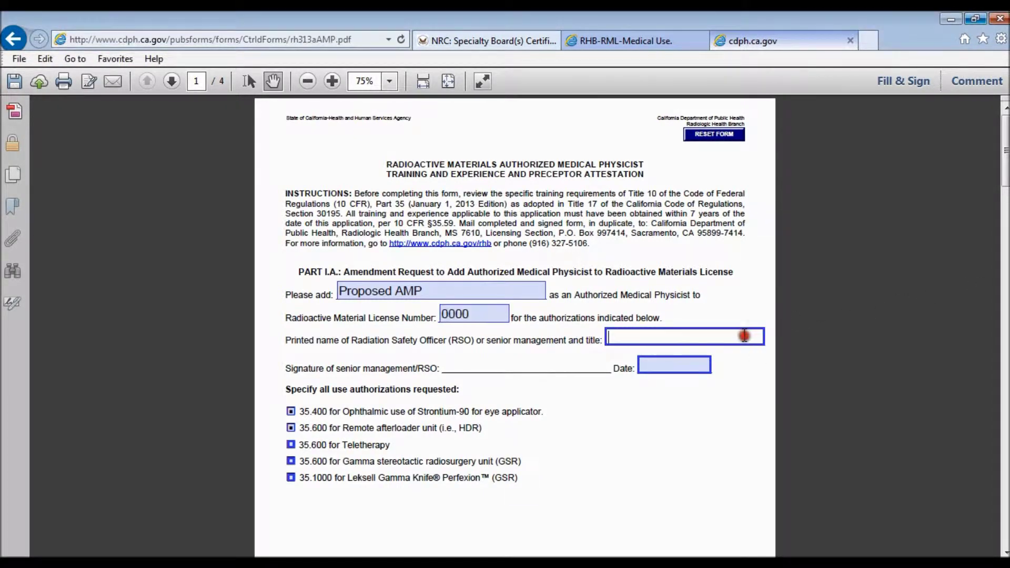
pyautogui.write('RSO, MD')
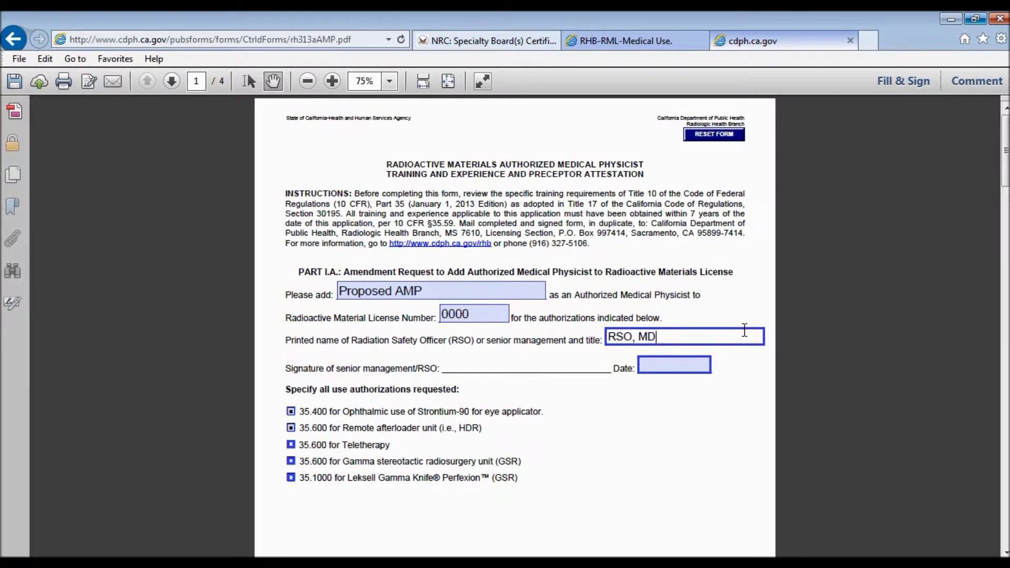
pyautogui.write(', Radiation Safety')
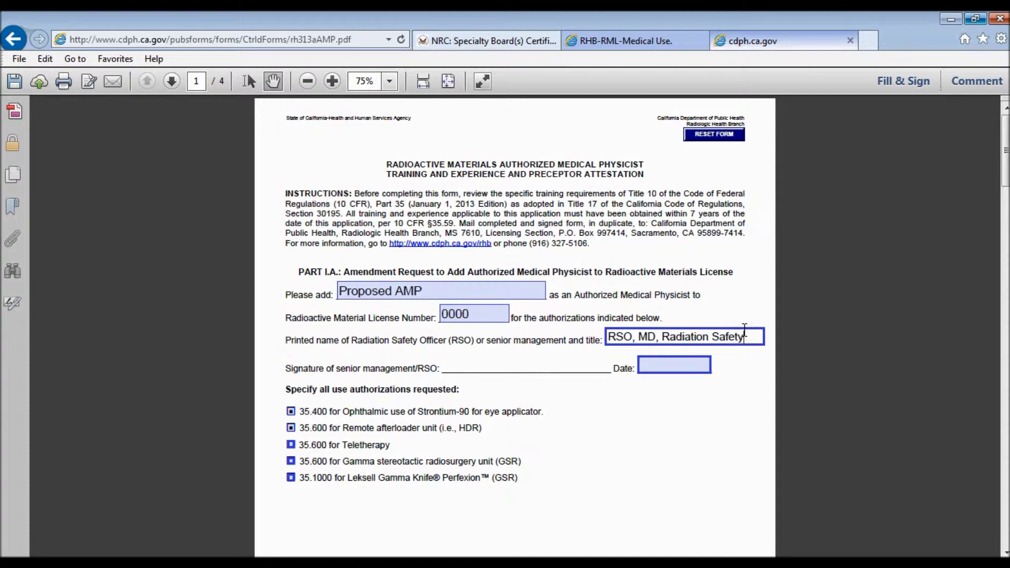
pyautogui.write(' Officer')
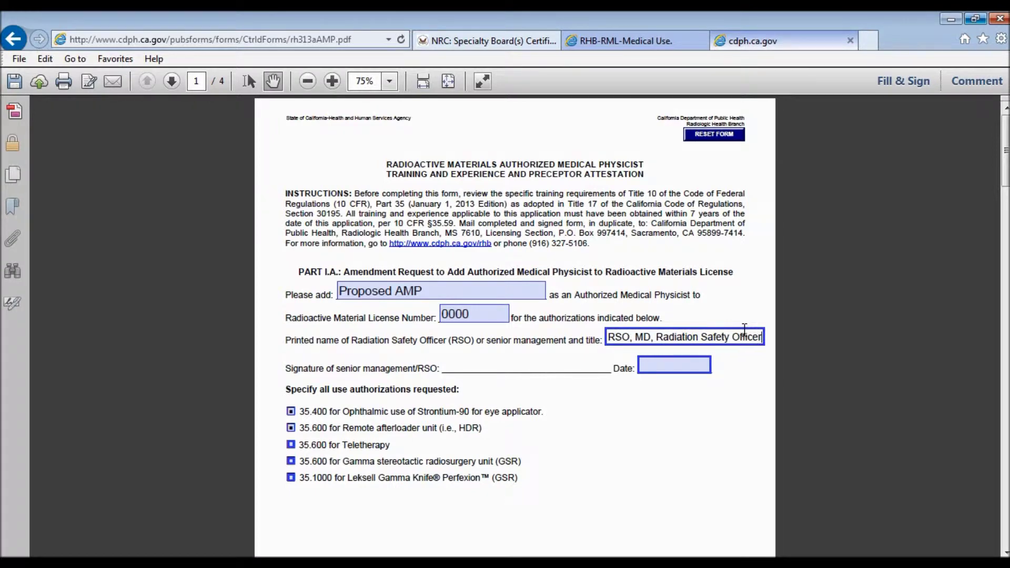
pyautogui.click(707, 365)
pyautogui.write('11/1/14')
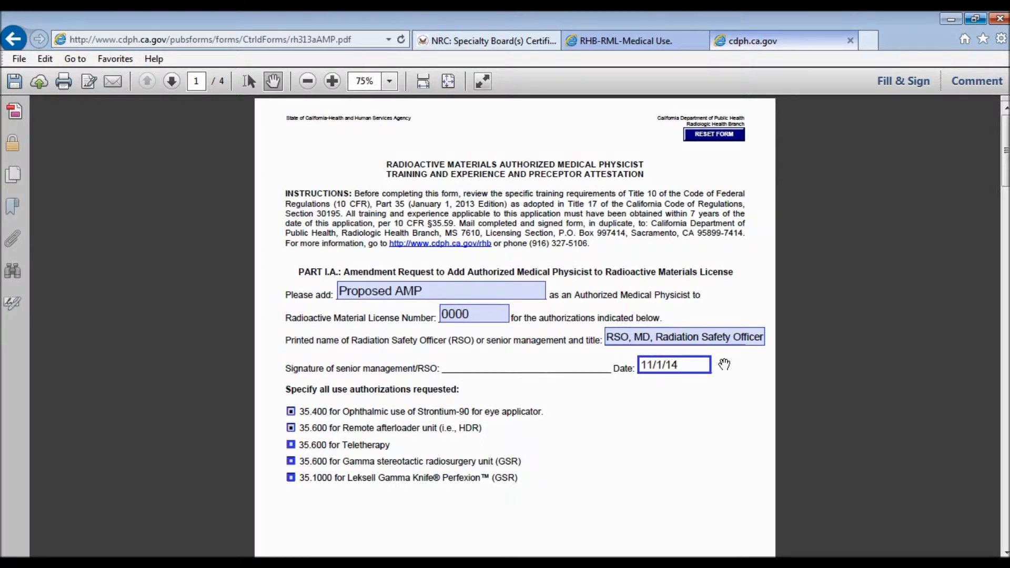
pyautogui.click(724, 364)
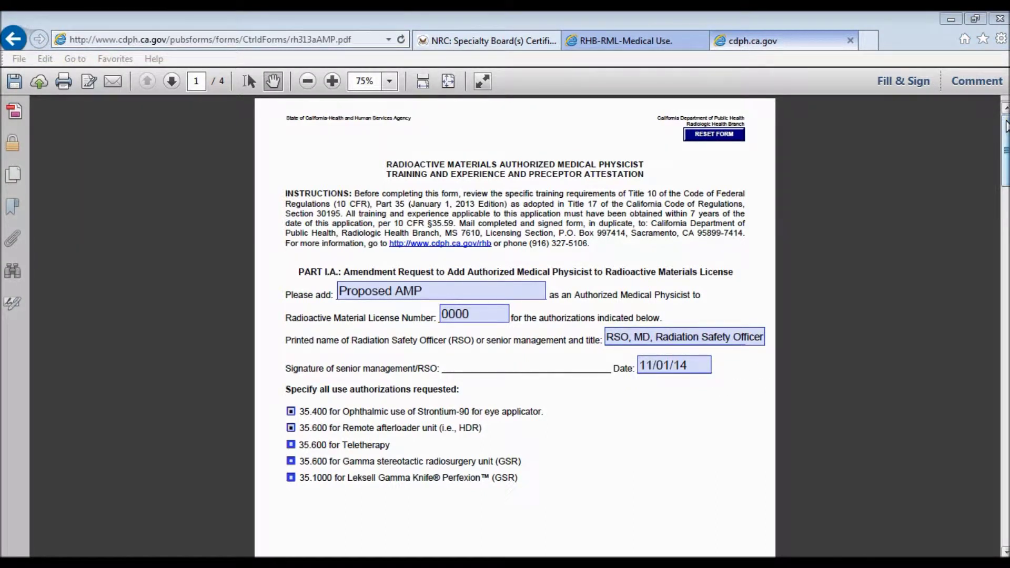
# Step: Answer YES to Question 1 of Part II, enter the RML number, and view the end of the form
pyautogui.click(1006, 125)
pyautogui.moveTo(1006, 125); pyautogui.dragTo(995, 239)
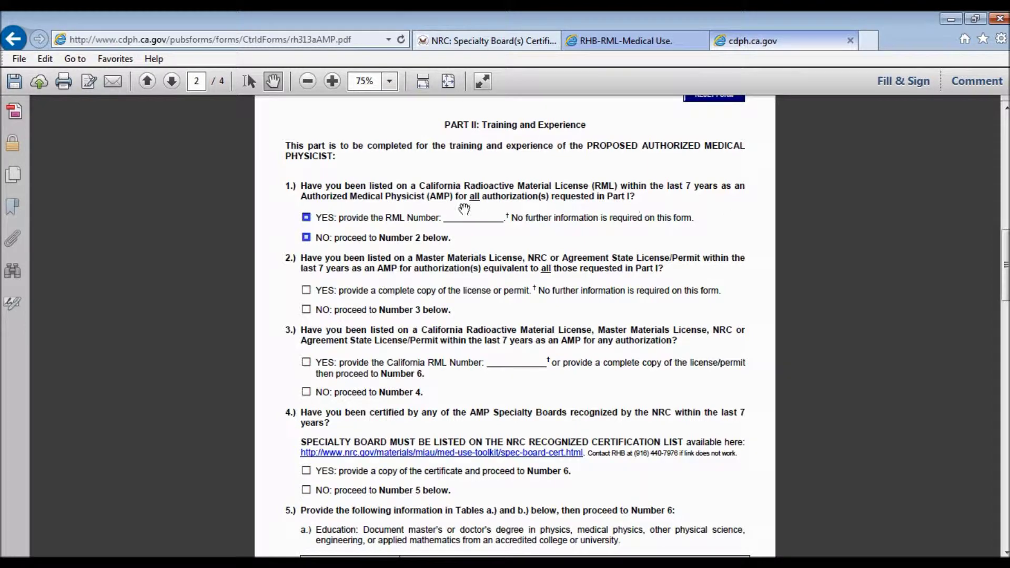
pyautogui.click(305, 217)
pyautogui.click(462, 213)
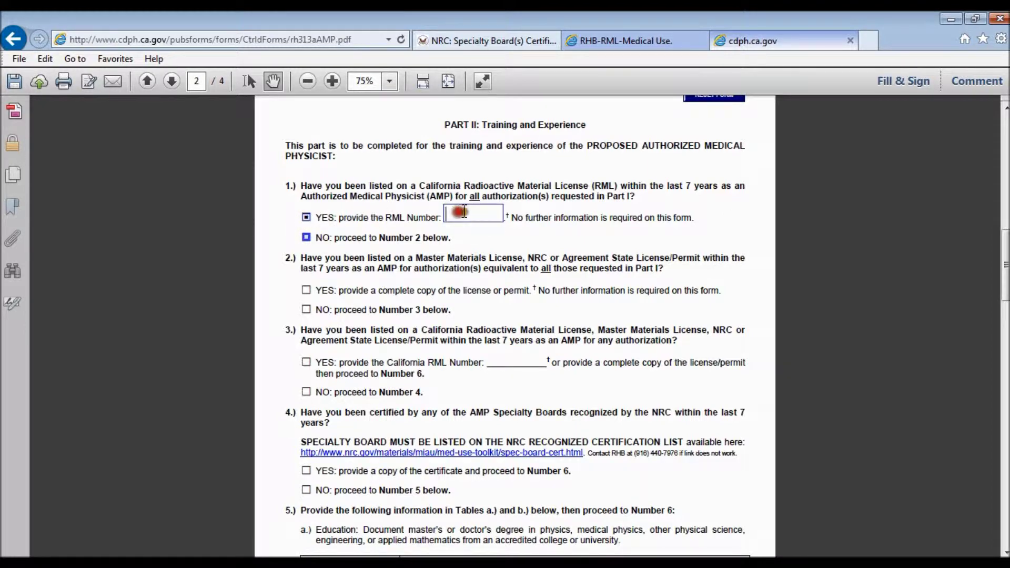
pyautogui.write('1111')
pyautogui.click(799, 266)
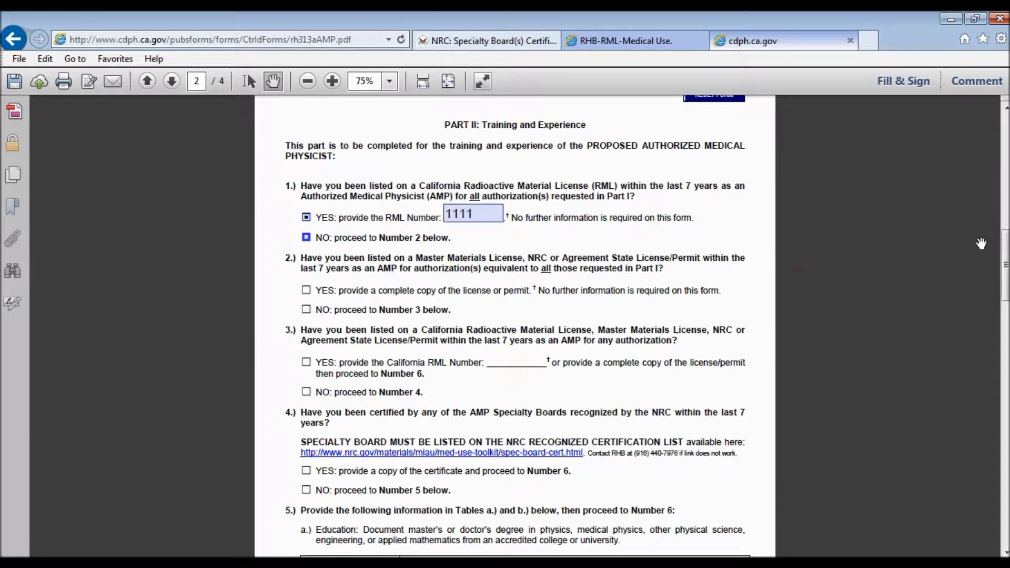
pyautogui.moveTo(1005, 247); pyautogui.dragTo(1003, 490)
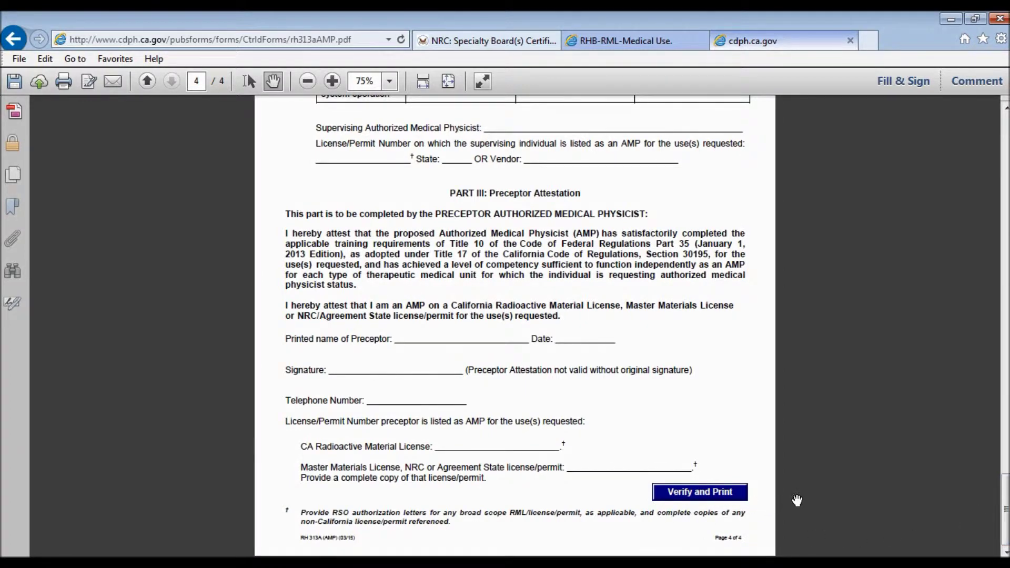
# Step: Answer NO to Questions 1, 2 and 3 of Part II, trying the YES option on Questions 2 and 3 first
pyautogui.moveTo(1005, 499); pyautogui.dragTo(1005, 251)
pyautogui.click(307, 238)
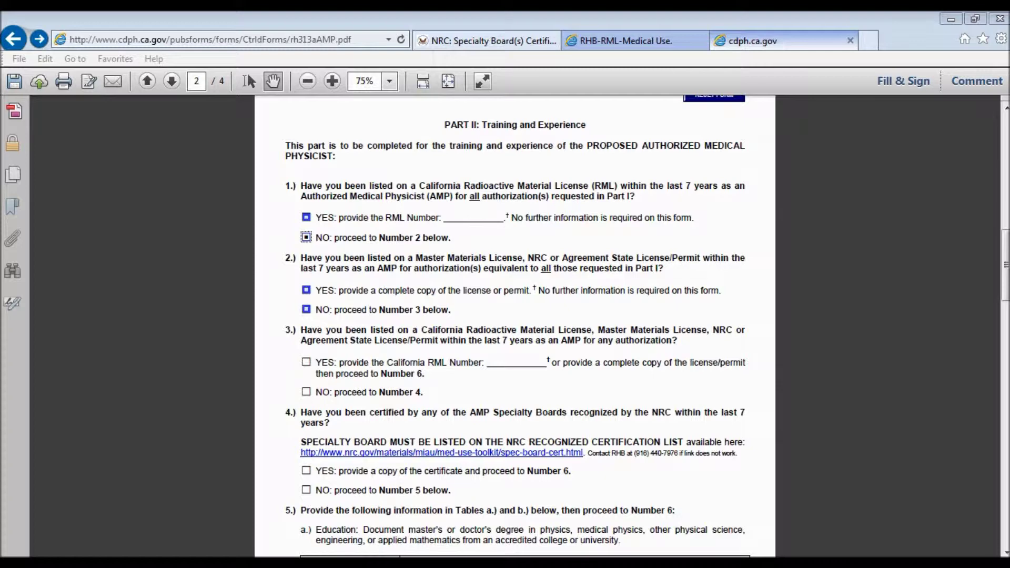
pyautogui.click(306, 290)
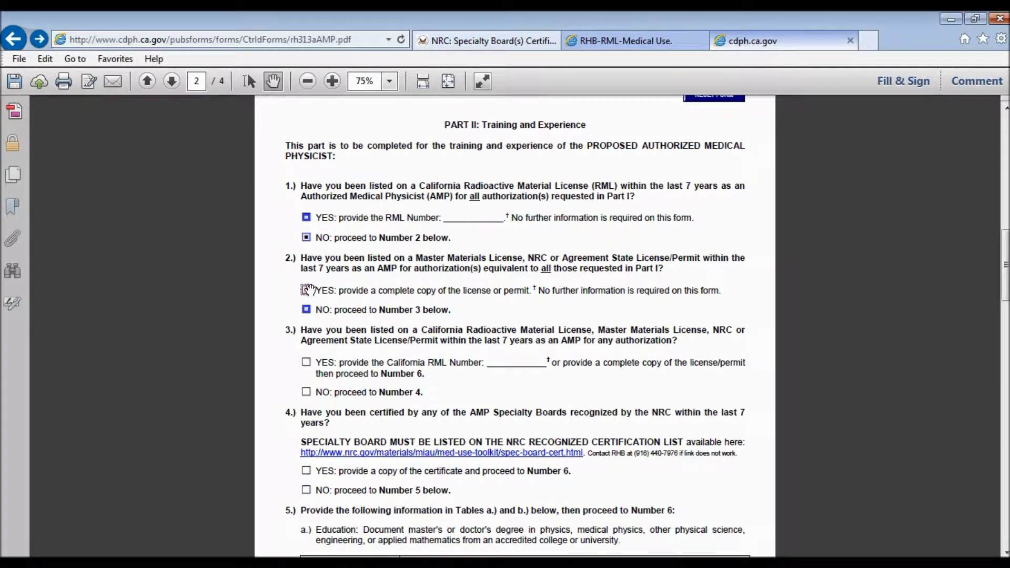
pyautogui.click(306, 309)
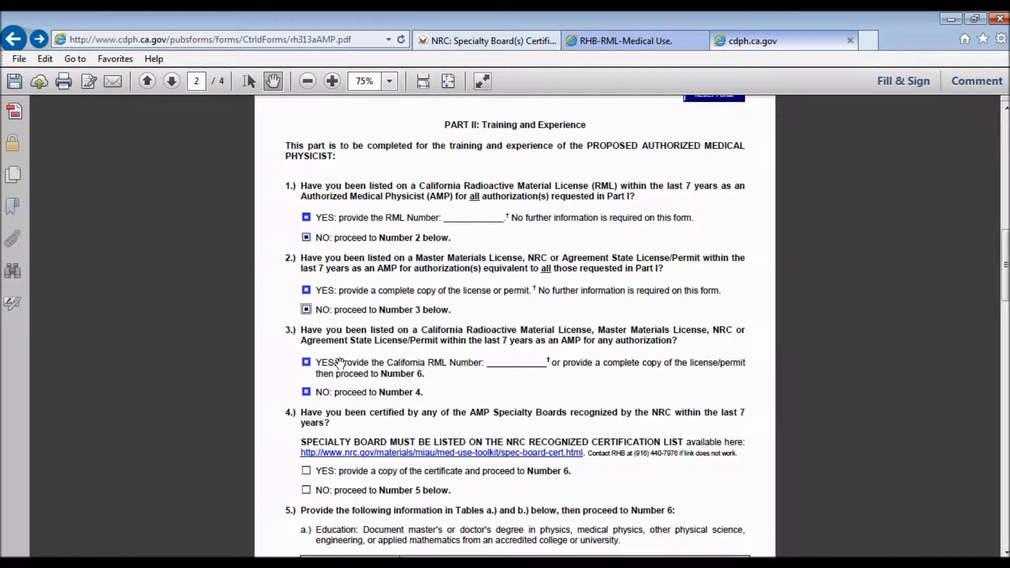
pyautogui.click(306, 363)
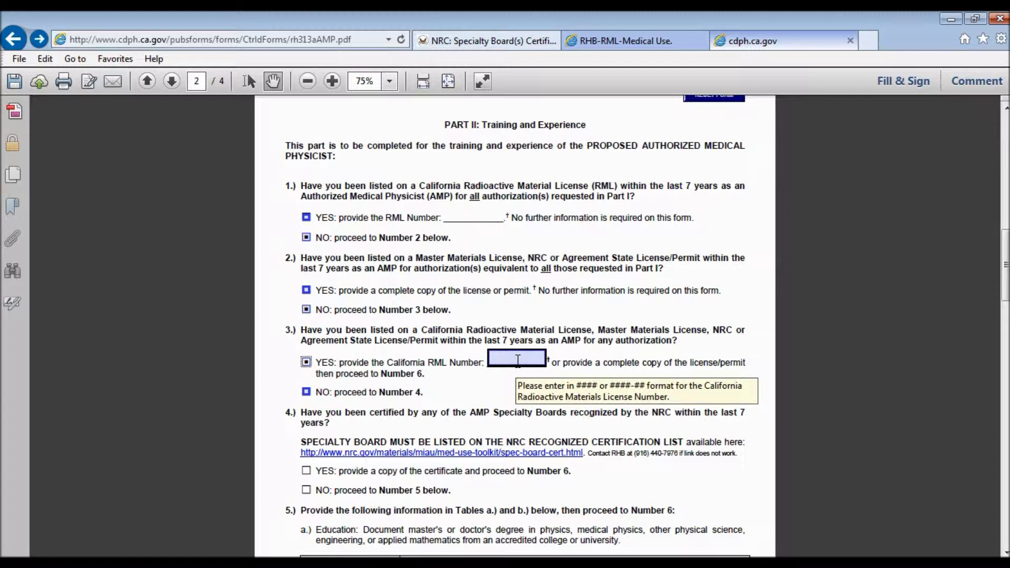
pyautogui.click(306, 392)
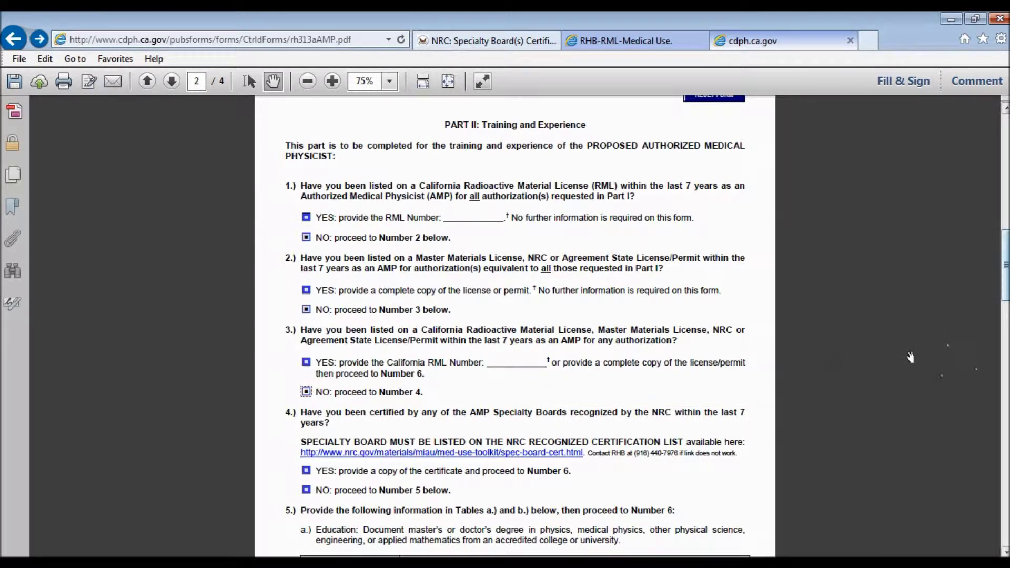
# Step: Check the NRC list of recognized specialty boards for authorized medical physicists, and answer NO to Question 4 on the form
pyautogui.scroll(-5, 911, 342)
pyautogui.moveTo(1005, 286); pyautogui.dragTo(1005, 315)
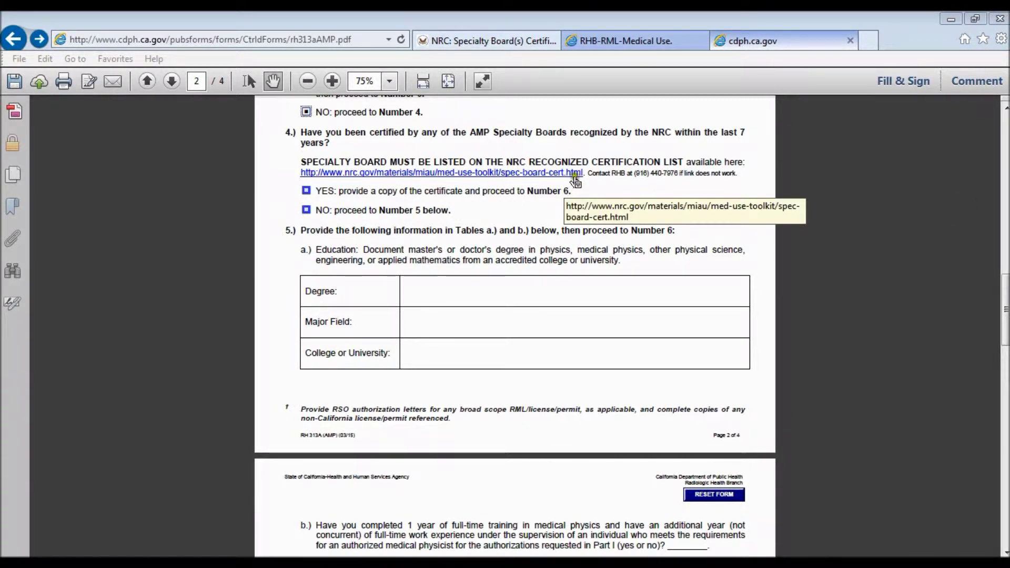
pyautogui.click(524, 41)
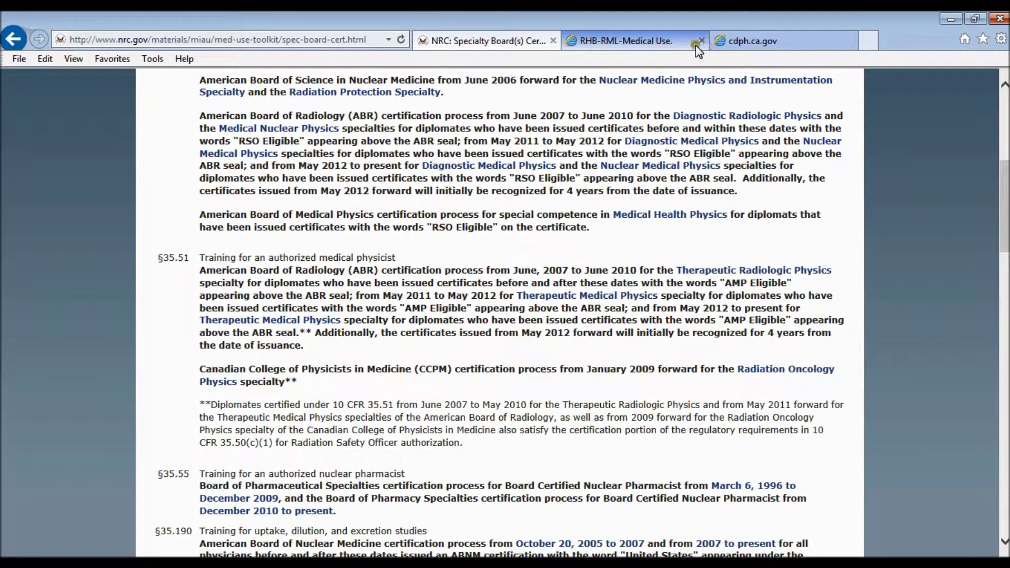
pyautogui.click(739, 42)
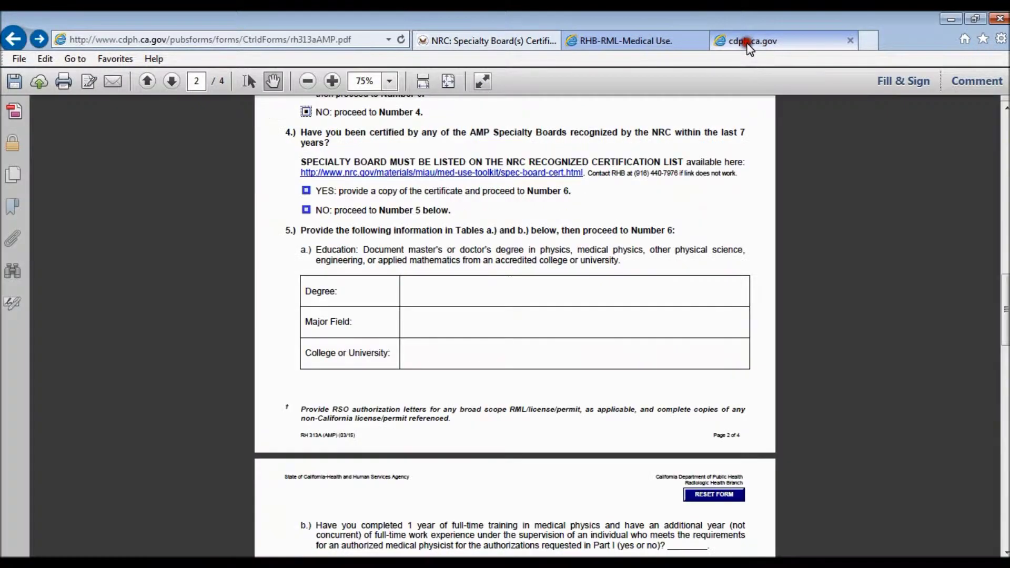
pyautogui.click(306, 210)
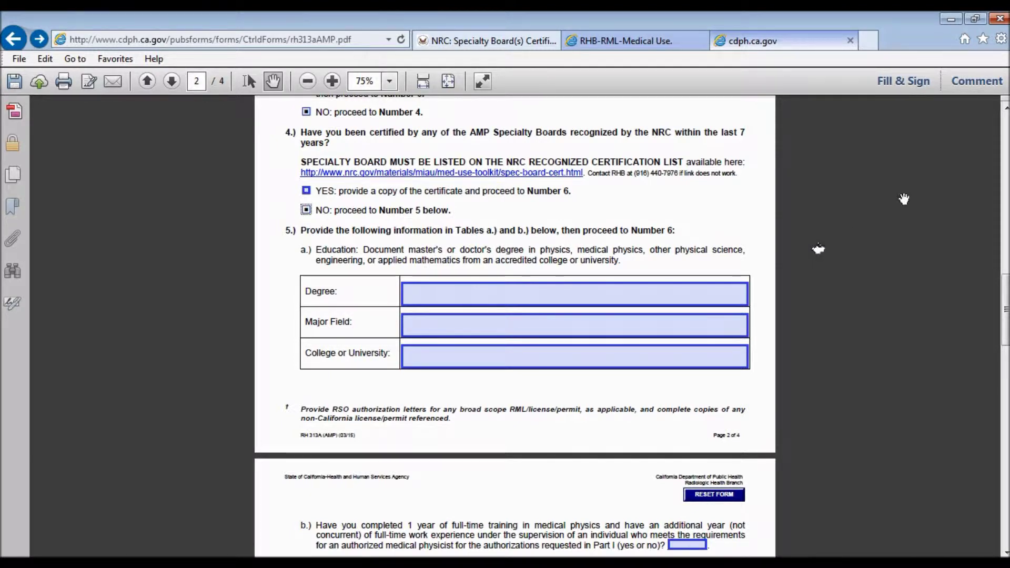
# Step: Complete the Question 5.a education table with degree "M.S.", major field "Physics" and college "RHB University"
pyautogui.moveTo(1004, 286); pyautogui.dragTo(1002, 303)
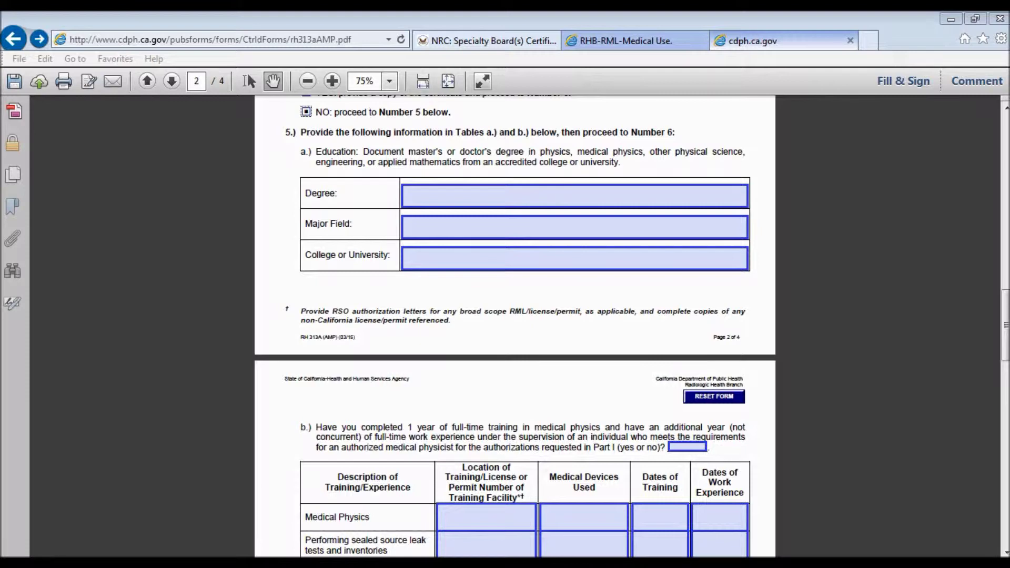
pyautogui.click(698, 195)
pyautogui.write('M.S.')
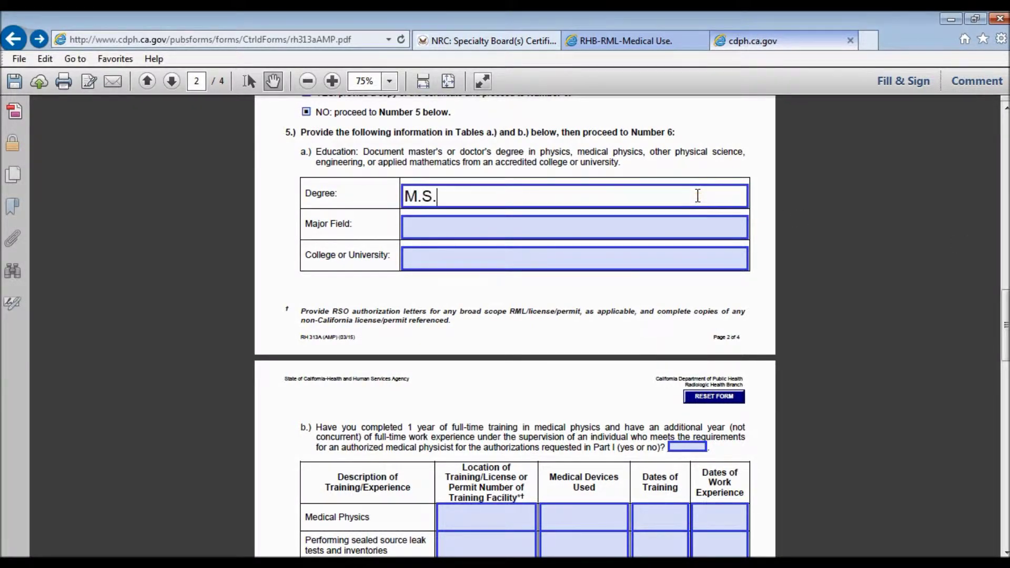
pyautogui.press('Tab')
pyautogui.write('Physics')
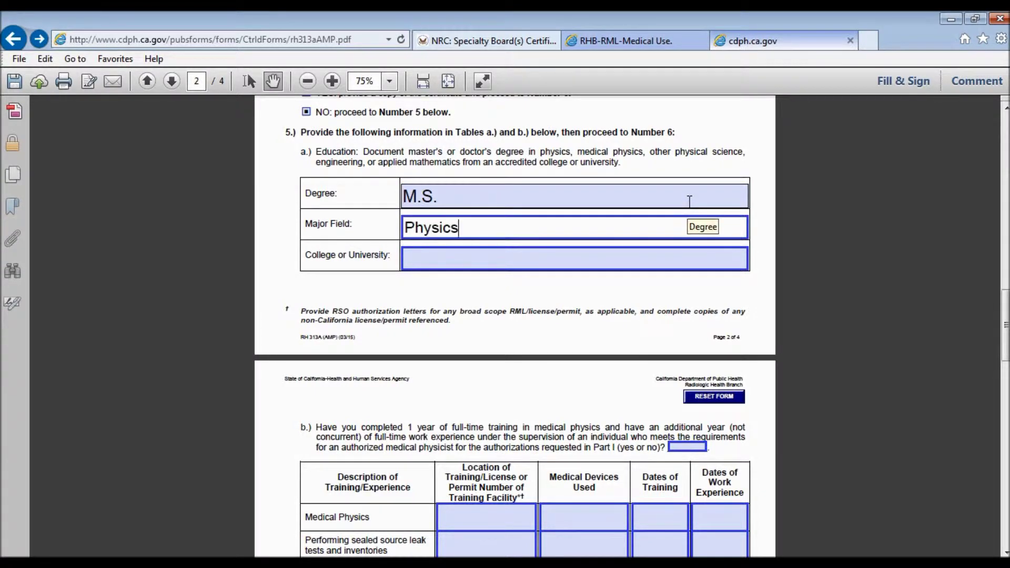
pyautogui.click(691, 256)
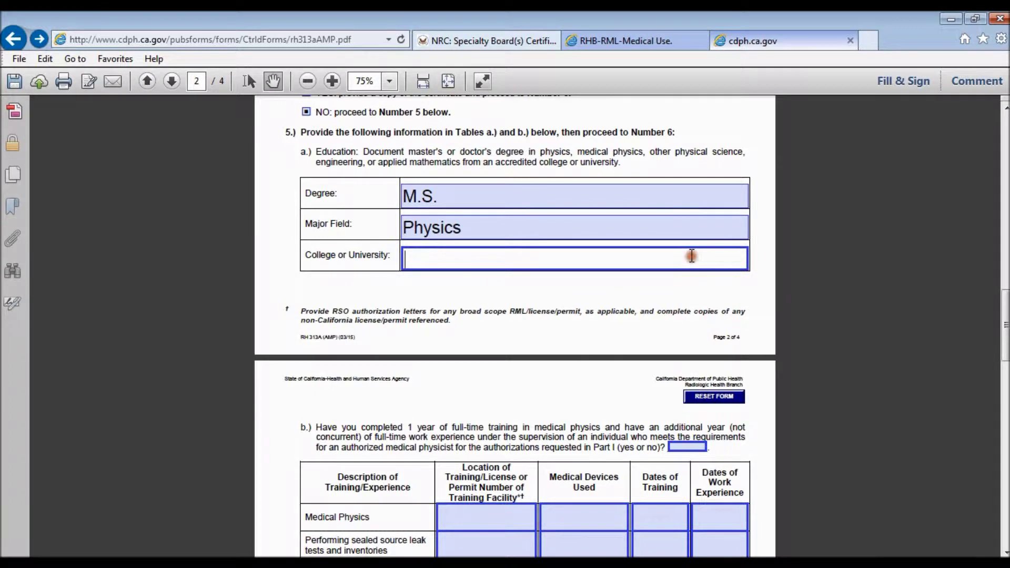
pyautogui.write('RHB University')
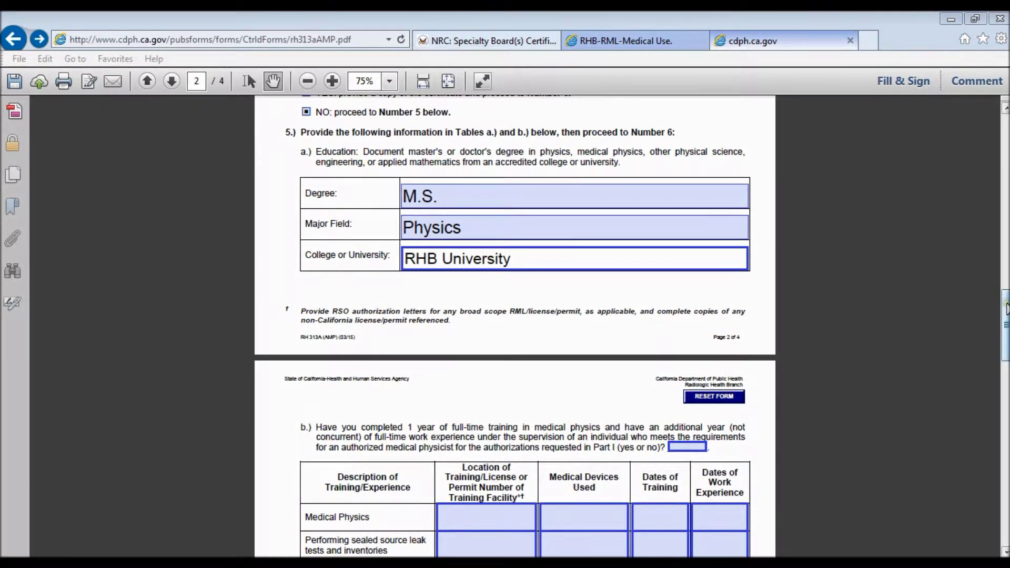
# Step: Answer "Yes" to Question 5.b about completing the full-time medical physics training and supervised work experience
pyautogui.scroll(-1, 1006, 305)
pyautogui.moveTo(1006, 305); pyautogui.dragTo(1006, 344)
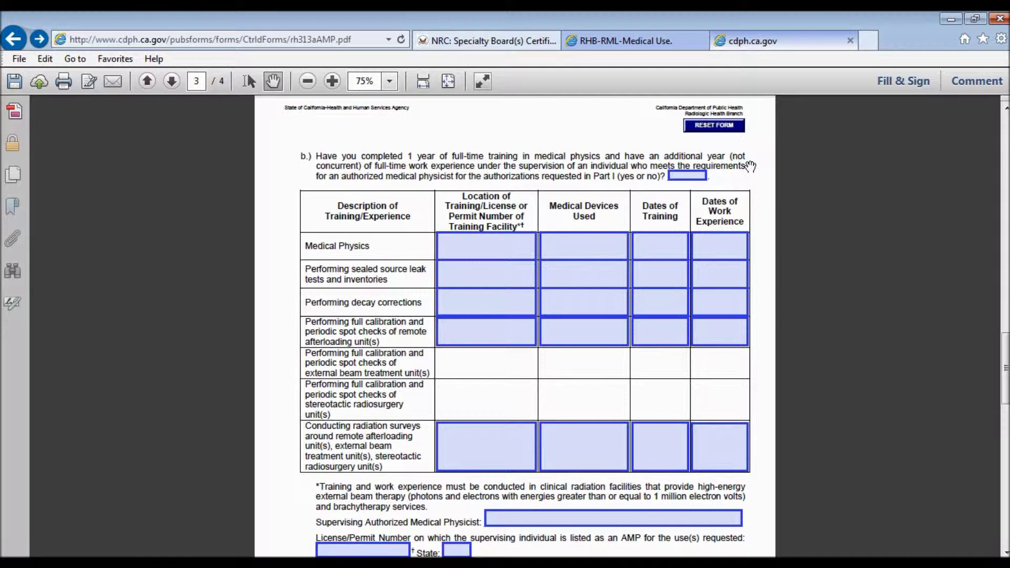
pyautogui.click(695, 178)
pyautogui.write('yes')
pyautogui.click(797, 189)
pyautogui.press('Tab')
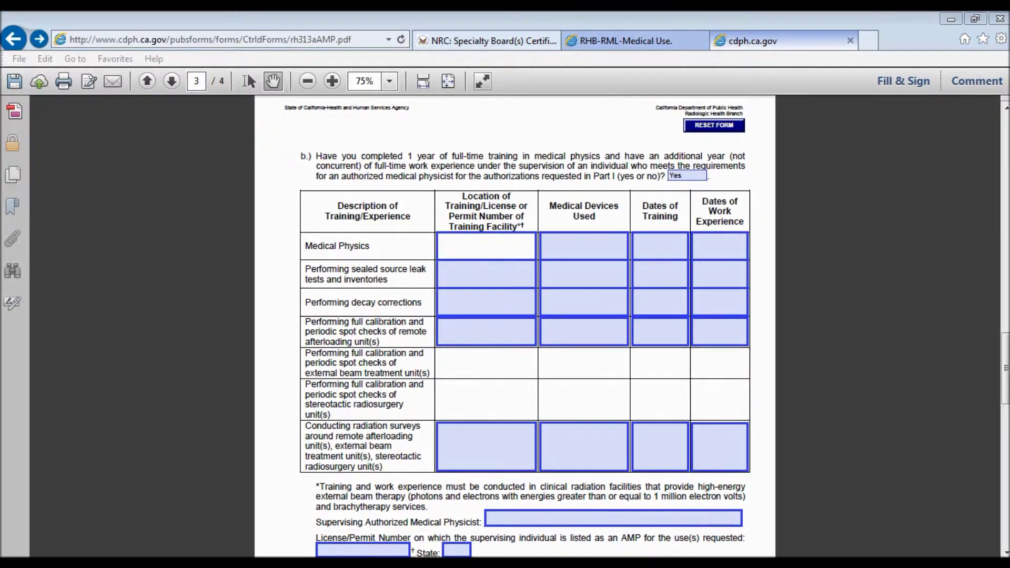
# Step: Fill the Medical Physics row with RHB Hospital and its license number, "Sr-90 eye Applicator, HDR", training 01/2012-01/2013 and work experience 02/2013-10/2014
pyautogui.click(485, 242)
pyautogui.write('RHB ')
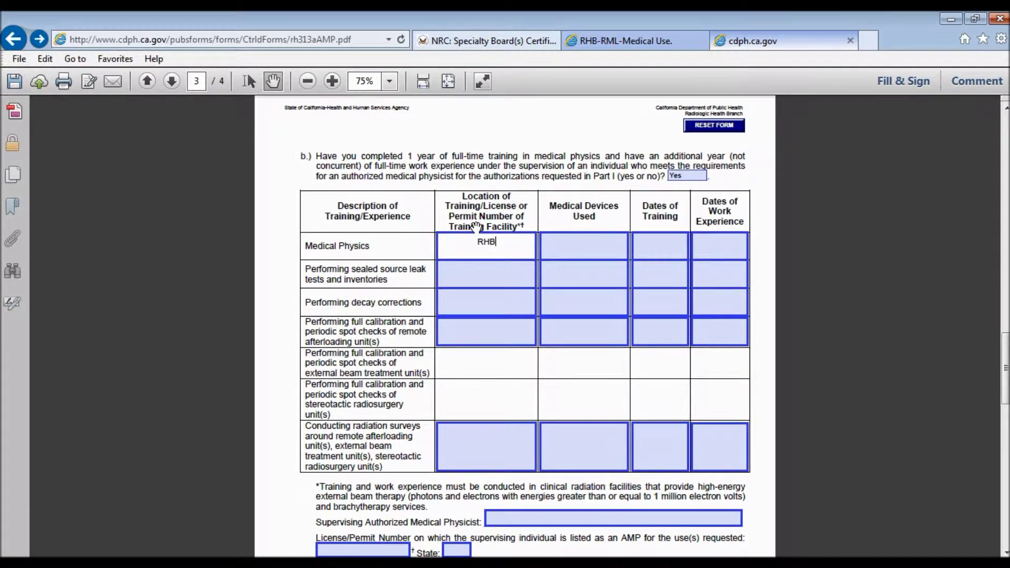
pyautogui.write('Hospital, 0000')
pyautogui.click(566, 247)
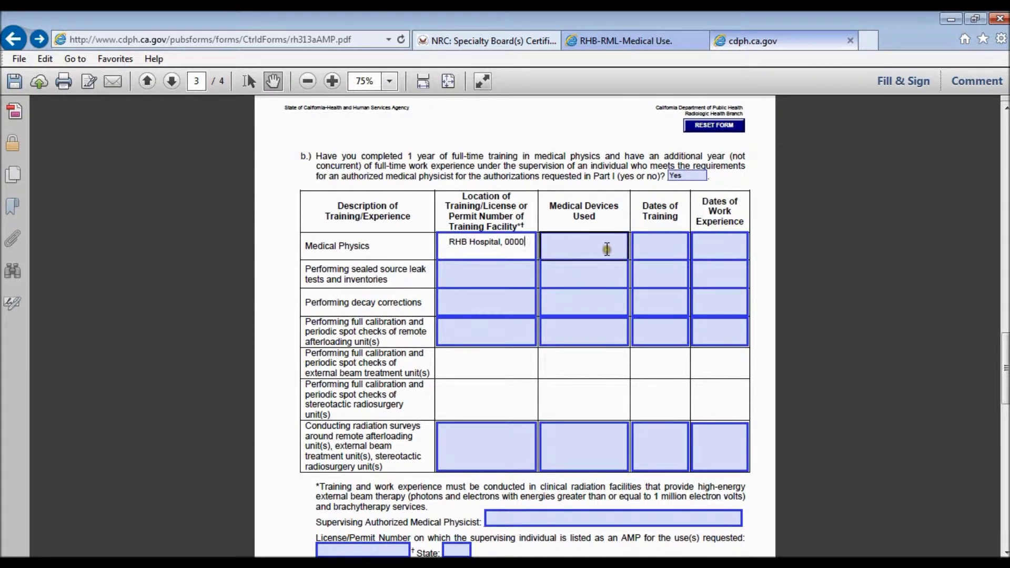
pyautogui.write('Sr-90 eye')
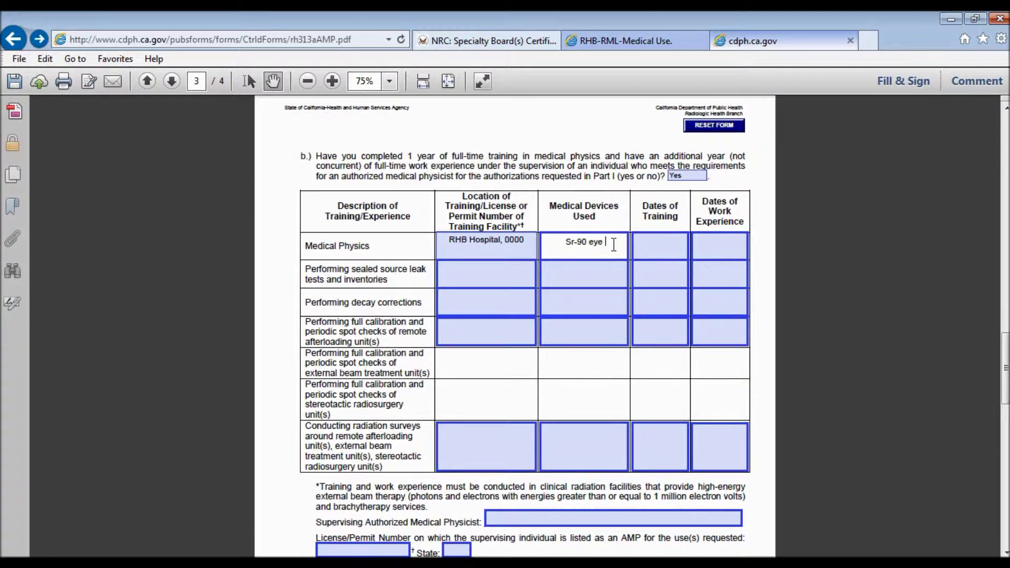
pyautogui.write(' Applicator, HDR')
pyautogui.click(661, 245)
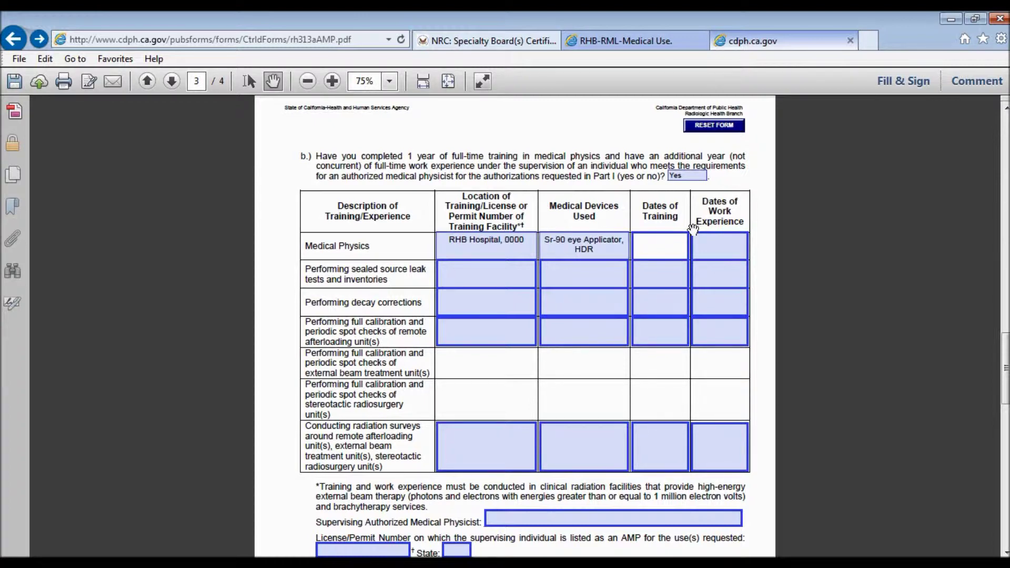
pyautogui.write('01/2012-01/2013')
pyautogui.click(724, 243)
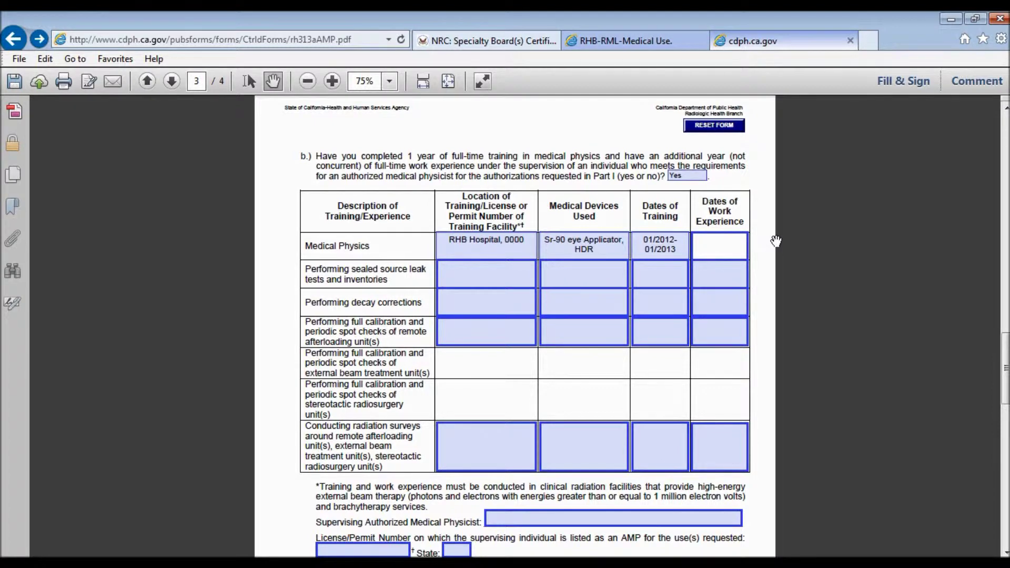
pyautogui.write('02/2013- 10/2014')
# Step: Enter ditto marks in all four columns of the row for performing sealed source leak tests and inventories
pyautogui.click(504, 271)
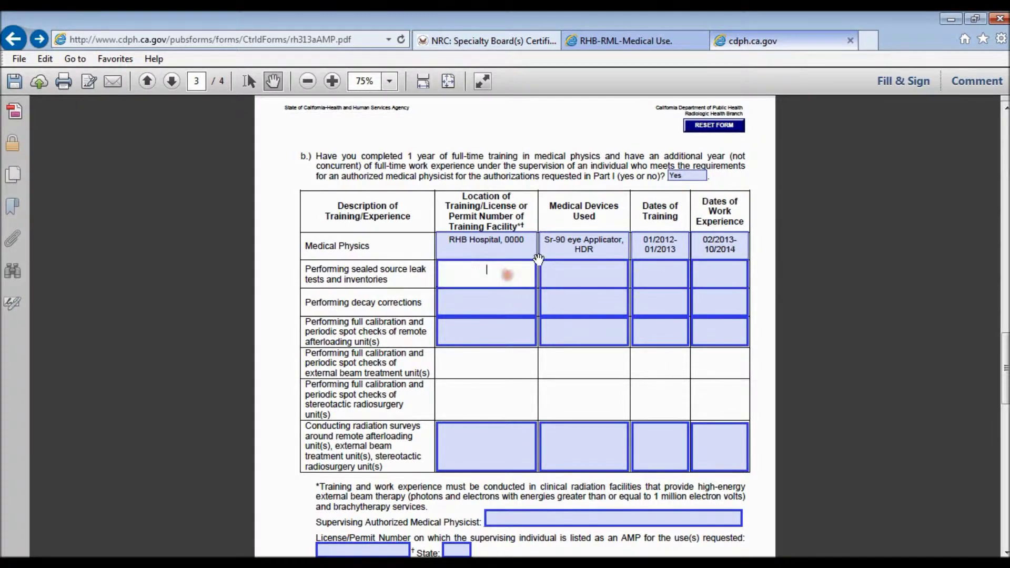
pyautogui.click(595, 273)
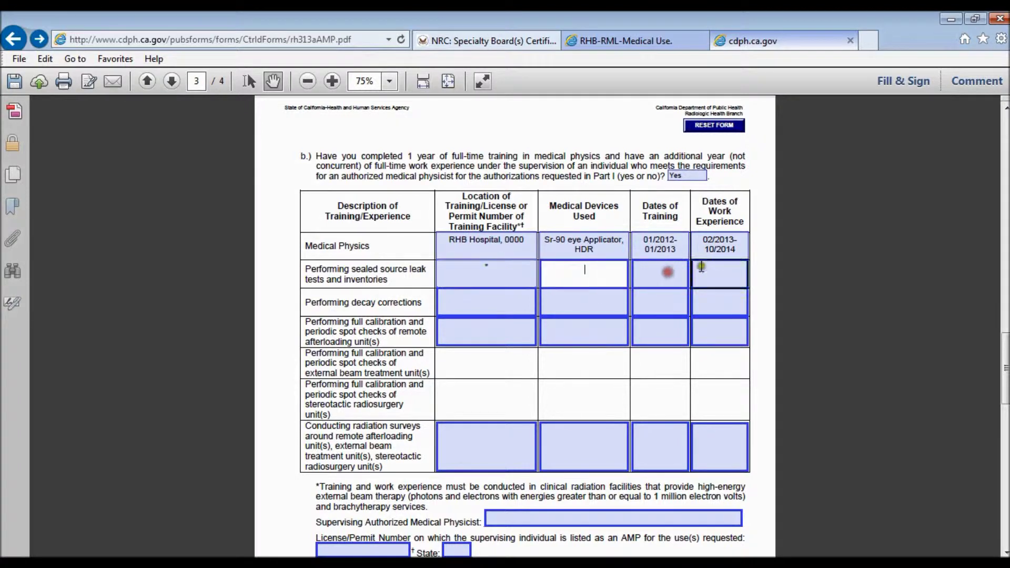
pyautogui.click(664, 272)
pyautogui.write('"')
pyautogui.click(722, 272)
pyautogui.write('"')
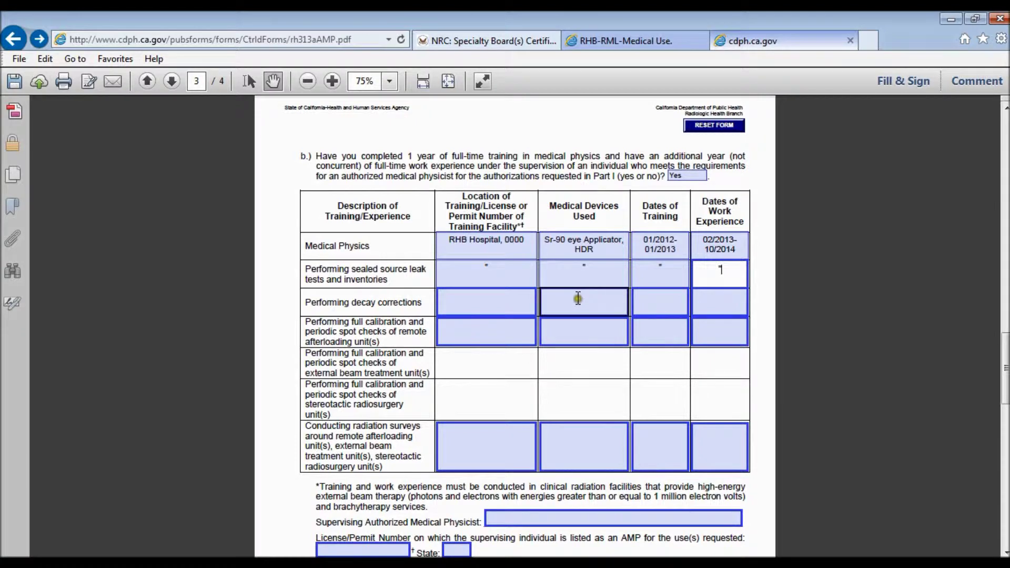
# Step: Enter ditto marks in all four columns of the row for performing decay corrections
pyautogui.click(495, 301)
pyautogui.write('"')
pyautogui.click(589, 299)
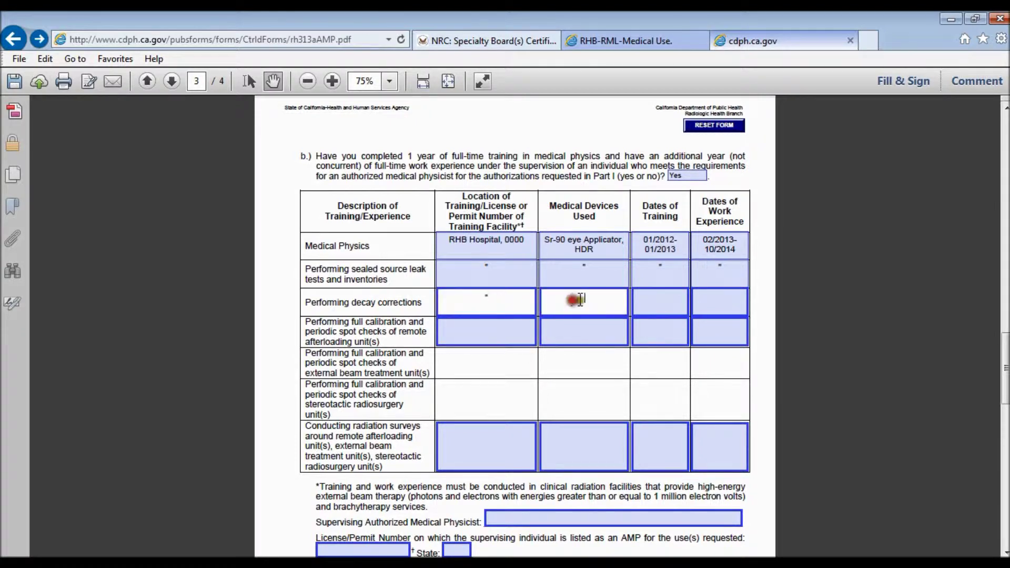
pyautogui.write('"')
pyautogui.click(667, 301)
pyautogui.write('"')
pyautogui.click(720, 301)
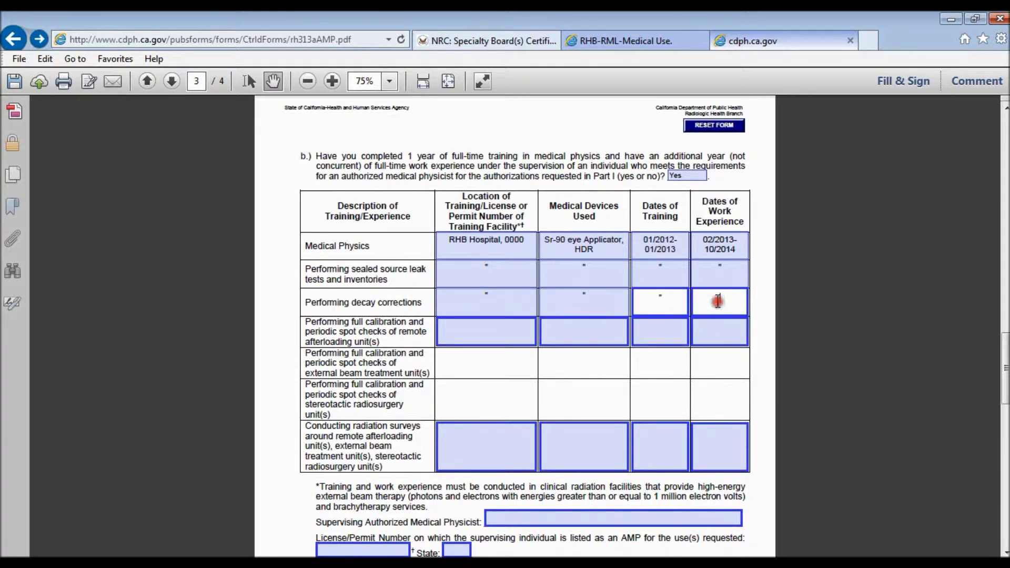
pyautogui.write('"')
# Step: In the remote afterloading calibration row, enter "HDR" as the medical device and ditto marks for the location and both date columns
pyautogui.click(490, 328)
pyautogui.write('"')
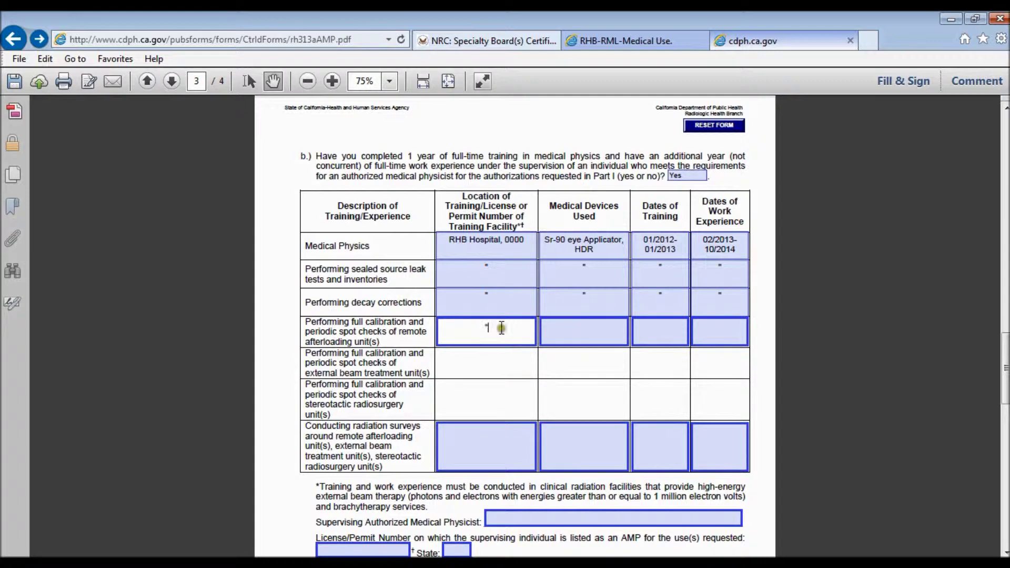
pyautogui.click(605, 332)
pyautogui.write('HDR')
pyautogui.click(667, 330)
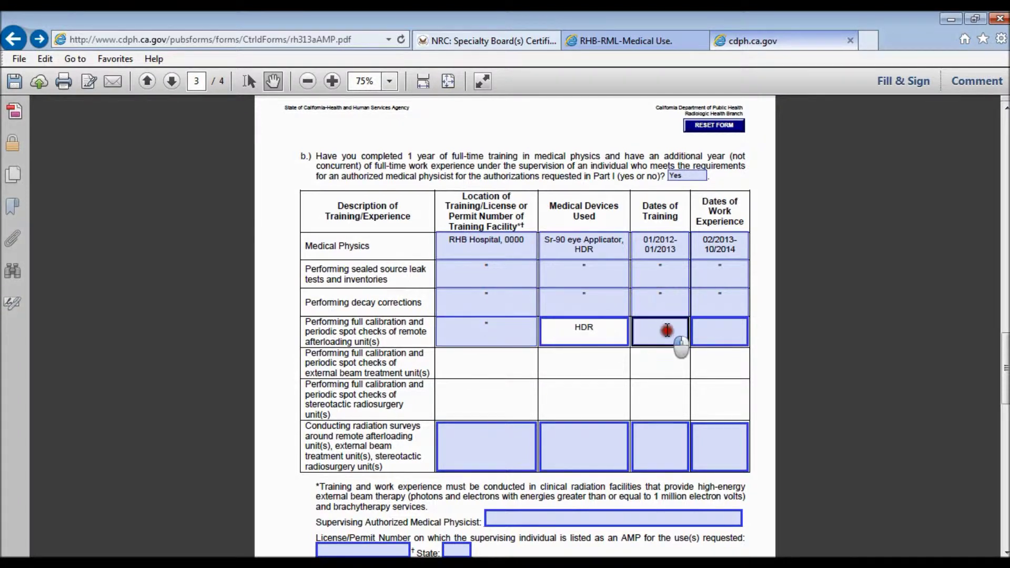
pyautogui.click(733, 331)
pyautogui.write('"')
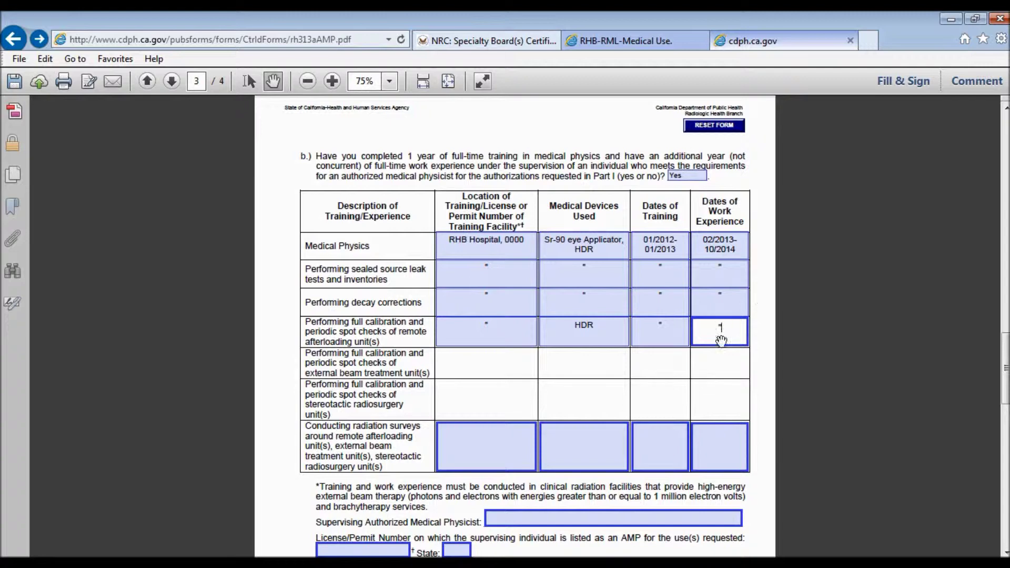
# Step: Enter ditto marks in all four columns of the row for conducting radiation surveys
pyautogui.click(473, 459)
pyautogui.write('"')
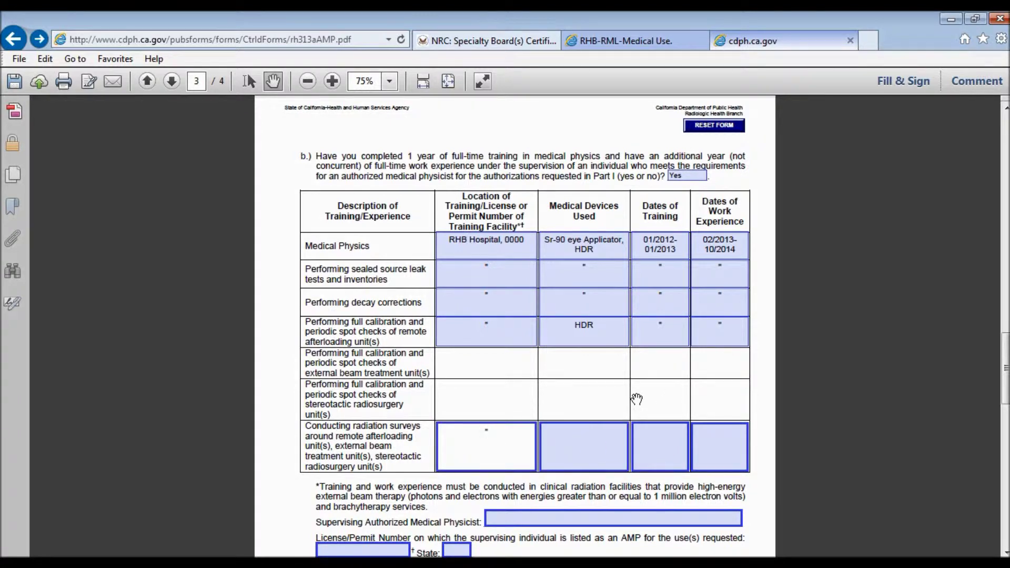
pyautogui.click(586, 440)
pyautogui.write('"')
pyautogui.click(654, 439)
pyautogui.write('"')
pyautogui.click(721, 445)
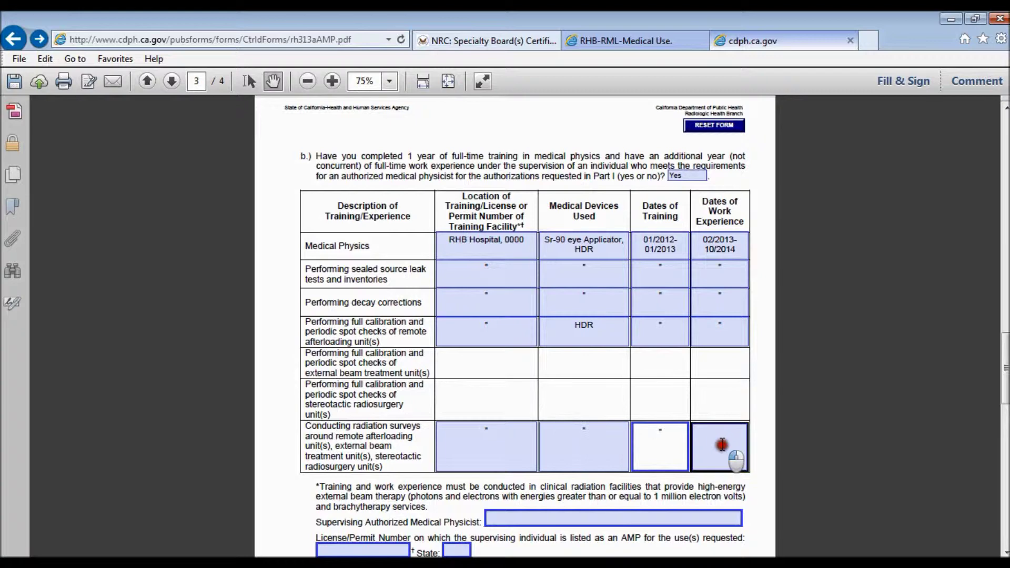
pyautogui.write('"')
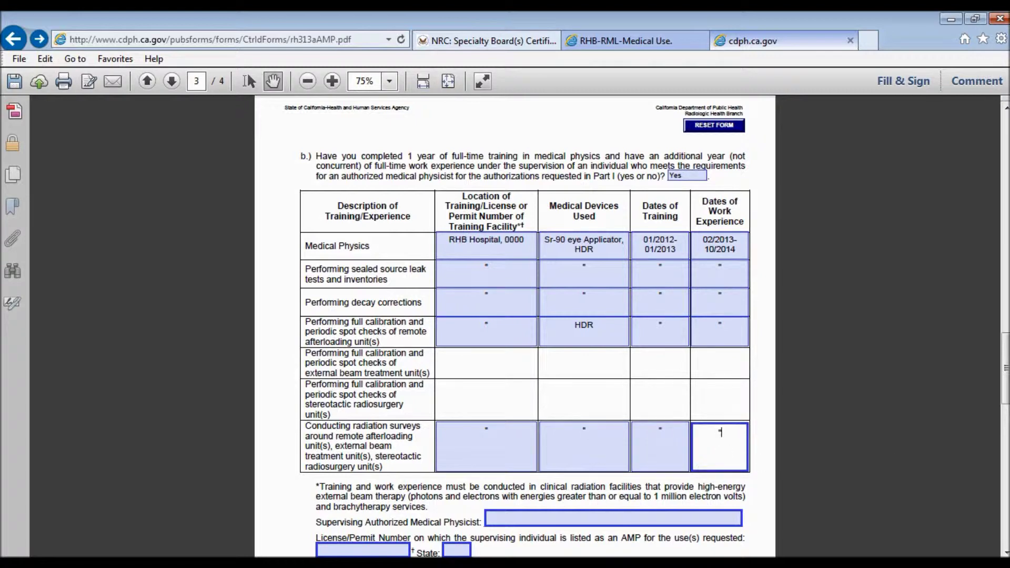
pyautogui.click(833, 421)
# Step: Below the 5.b table, enter "Supervising AMP" as the supervising physicist, fill in the license number, and set the state to CA
pyautogui.moveTo(1004, 374); pyautogui.dragTo(1005, 394)
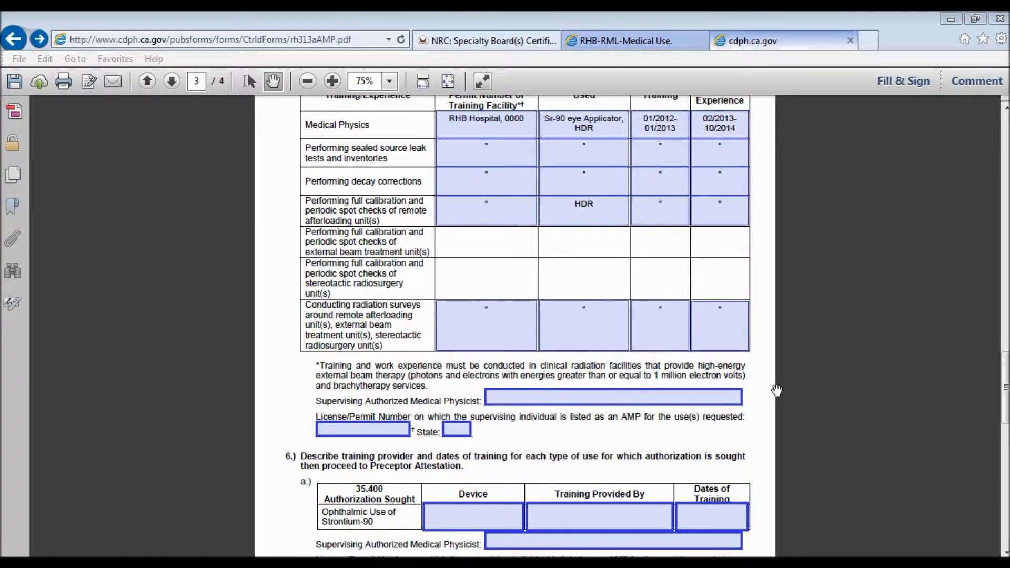
pyautogui.click(726, 397)
pyautogui.write('Super')
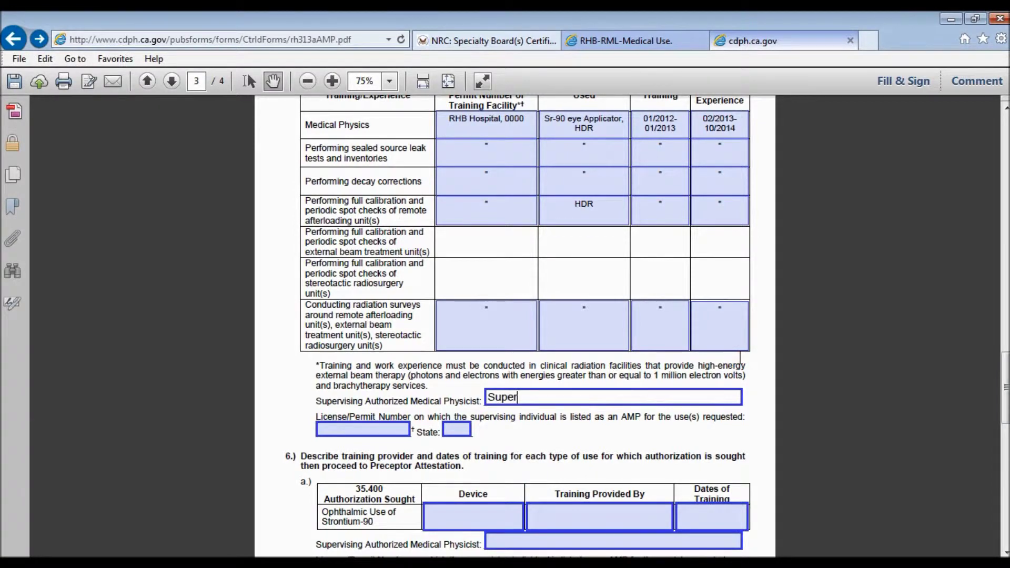
pyautogui.write('vising AMP')
pyautogui.click(393, 428)
pyautogui.write('0000')
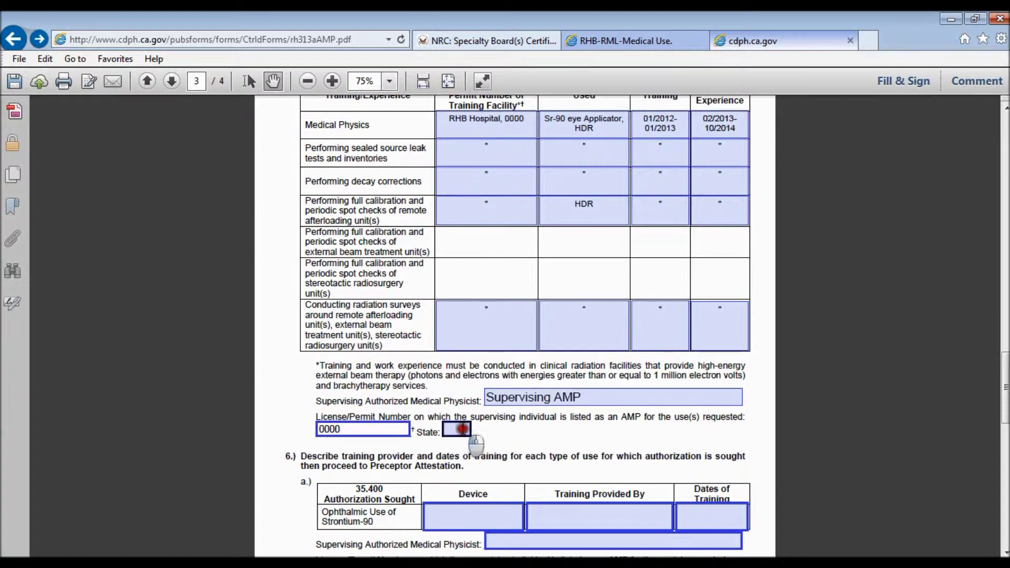
pyautogui.click(467, 428)
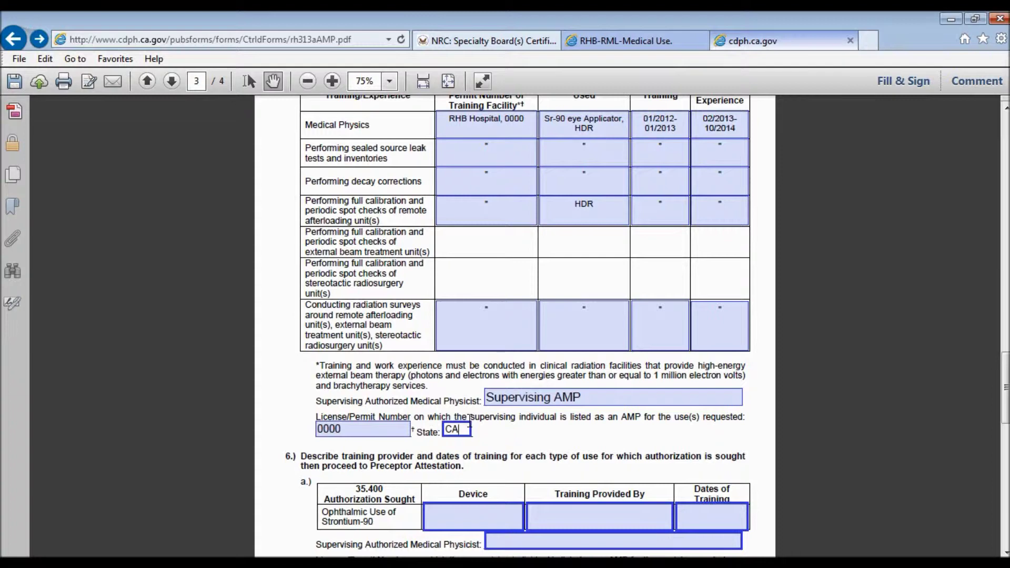
# Step: In the 6.a Ophthalmic Use of Strontium-90 row, enter device "Model X", training provider "RHB Hospital", and dates 02/2012-10/2014
pyautogui.click(1006, 386)
pyautogui.moveTo(1006, 380); pyautogui.dragTo(1006, 427)
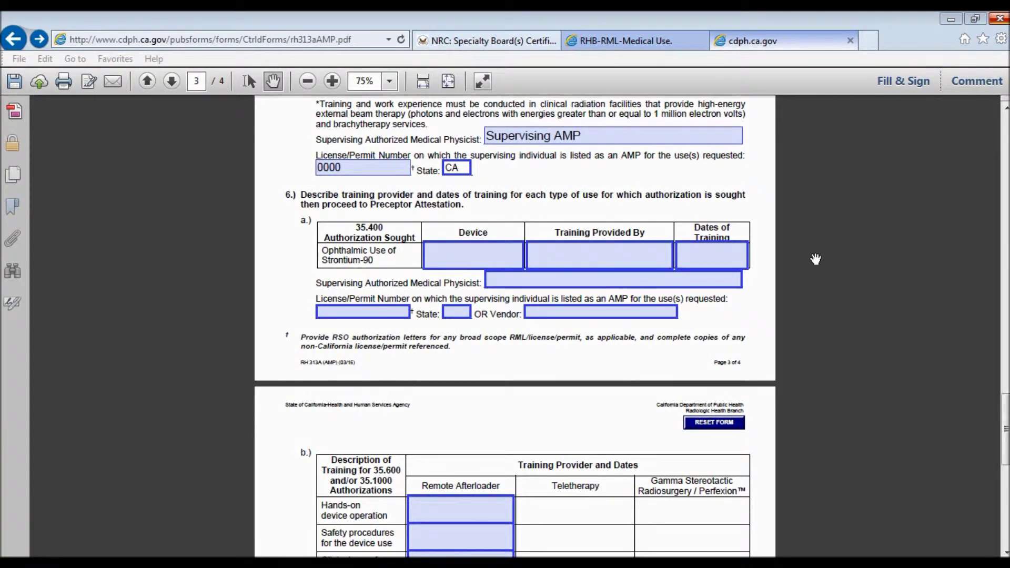
pyautogui.click(493, 254)
pyautogui.write('Model X')
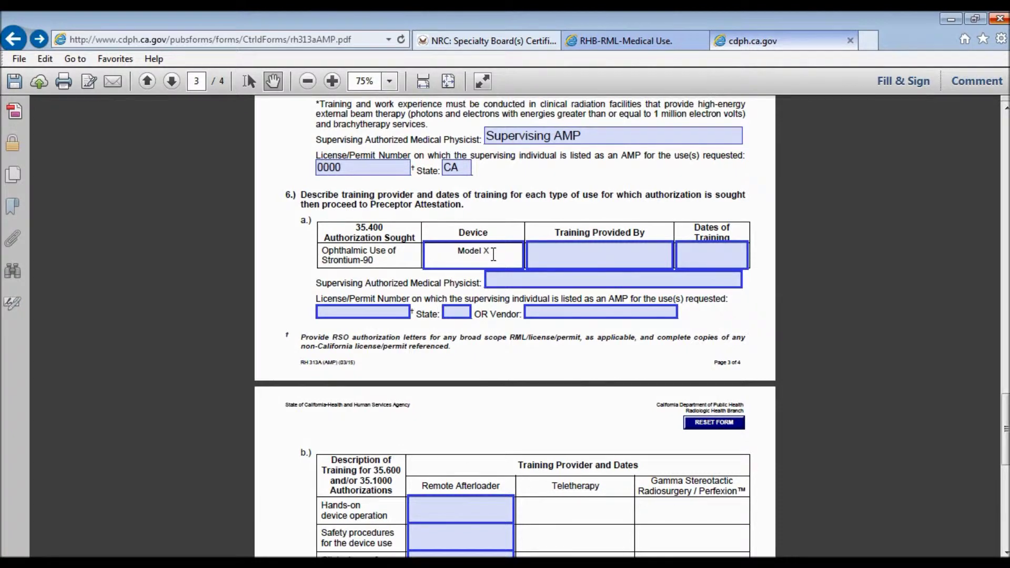
pyautogui.click(583, 259)
pyautogui.write('RHB Hos')
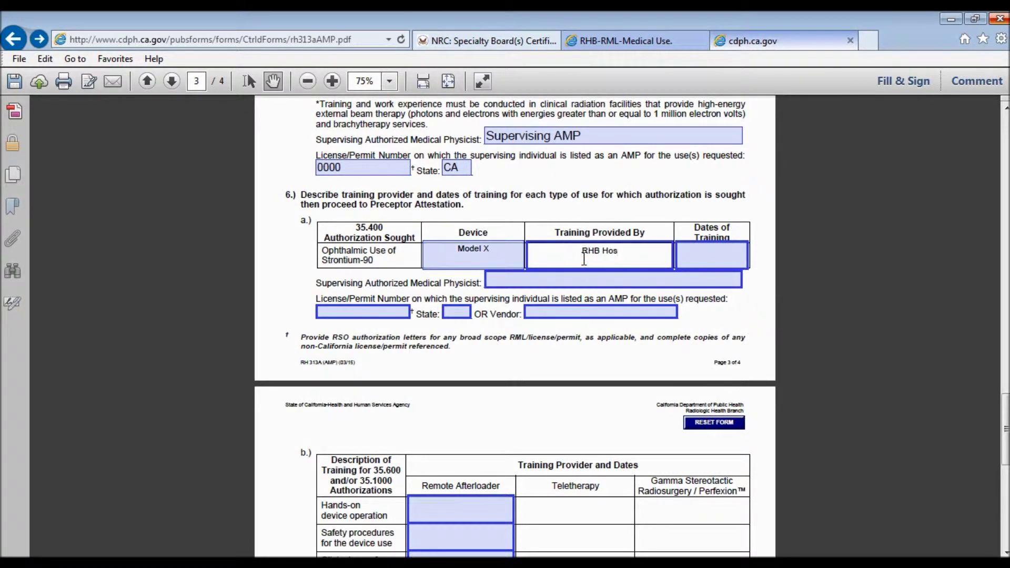
pyautogui.write('pital')
pyautogui.click(708, 254)
pyautogui.write('02')
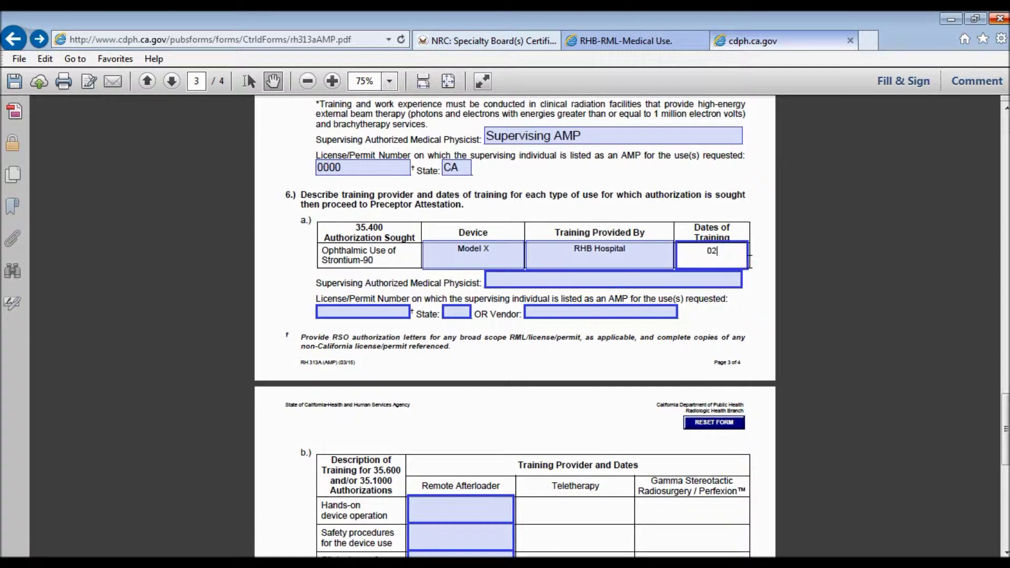
pyautogui.write('/2012-10/2014')
# Step: Below the 6.a table, enter "Supervising AMP" as the supervising physicist, fill in the license number, and set the state to CA
pyautogui.click(649, 277)
pyautogui.write('Supervising AMP')
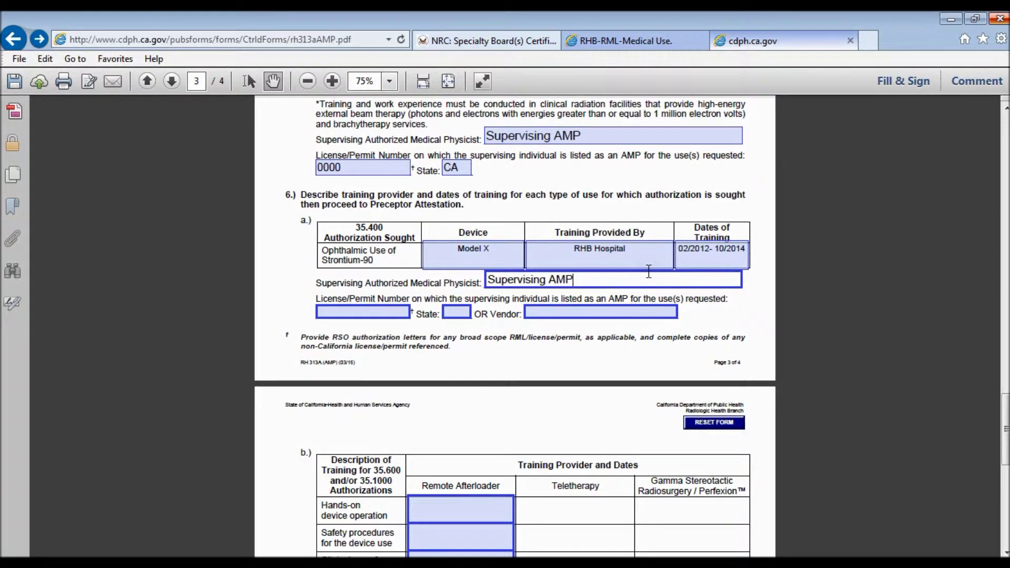
pyautogui.click(396, 314)
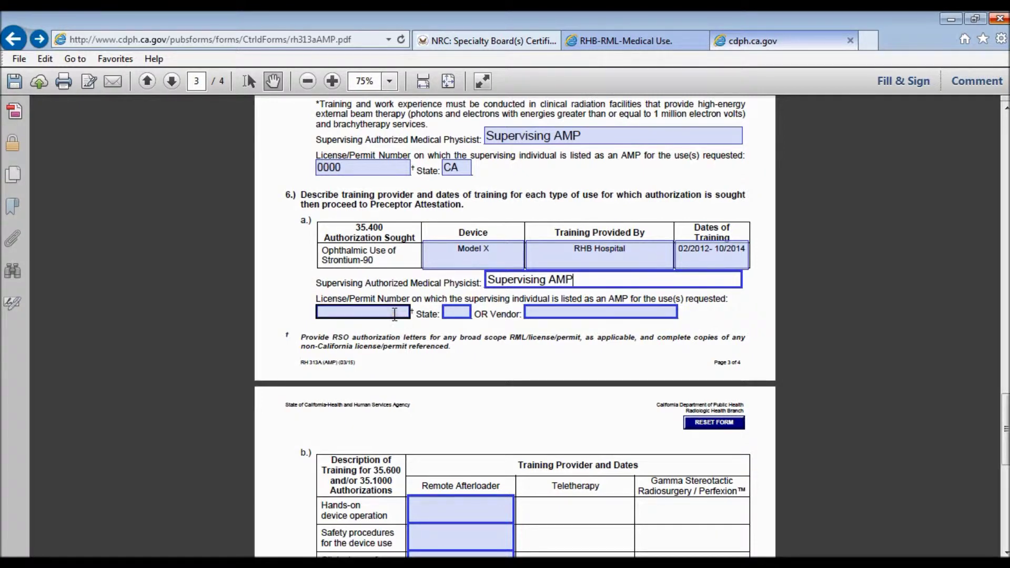
pyautogui.write('0000')
pyautogui.click(463, 313)
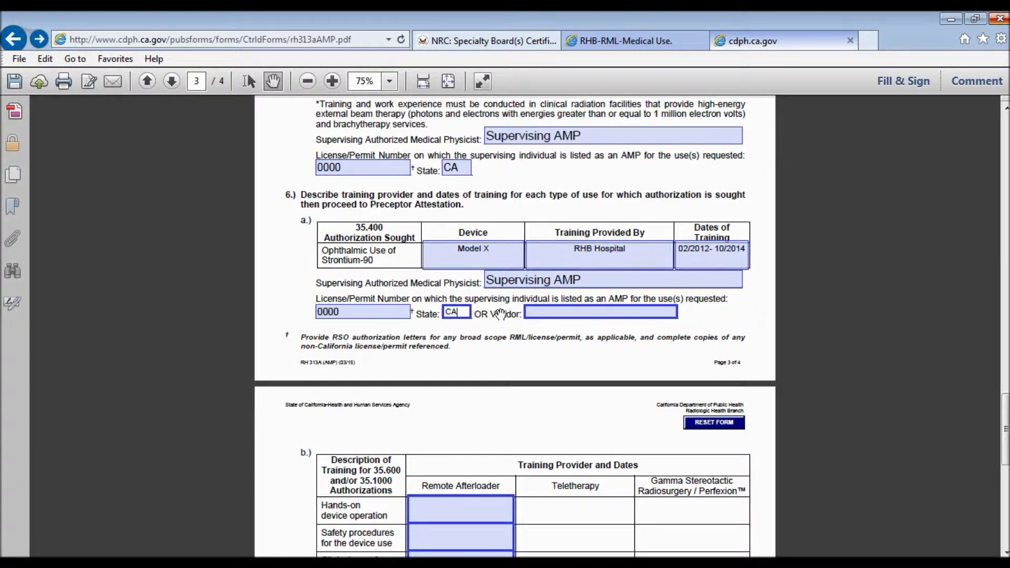
pyautogui.click(992, 258)
# Step: In the 6.b table, enter "RHB Hospital, 02/2012-10/2014" as the remote afterloader training for hands-on device operation
pyautogui.moveTo(1005, 413); pyautogui.dragTo(1004, 455)
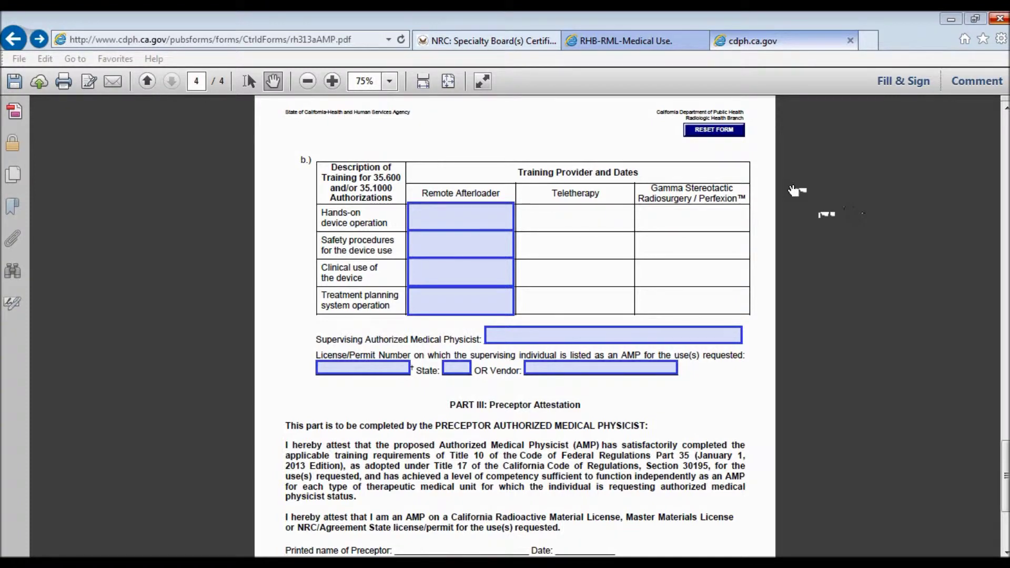
pyautogui.click(473, 215)
pyautogui.write('RHB Hospital,')
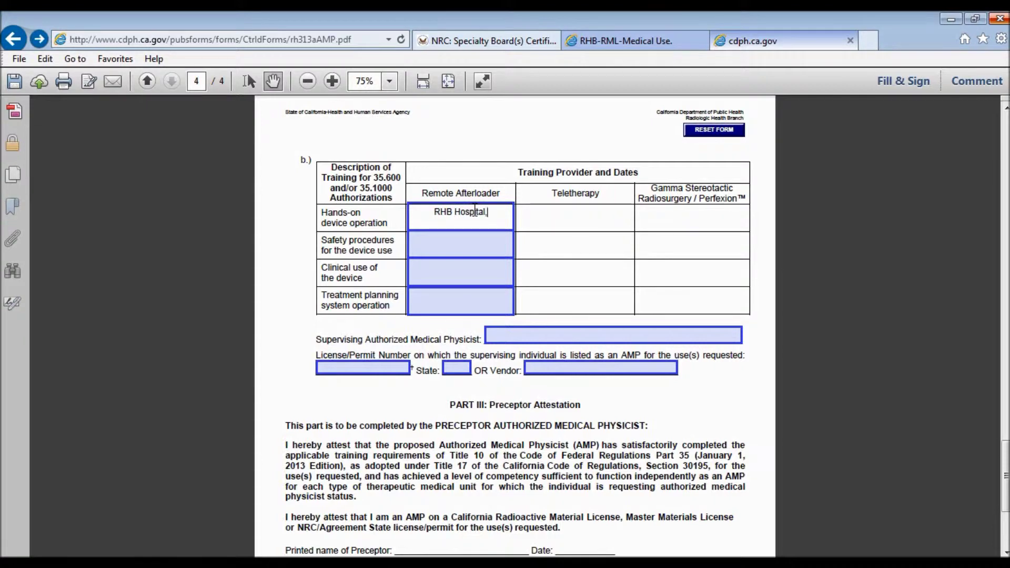
pyautogui.write(' 02/2012-10/2014')
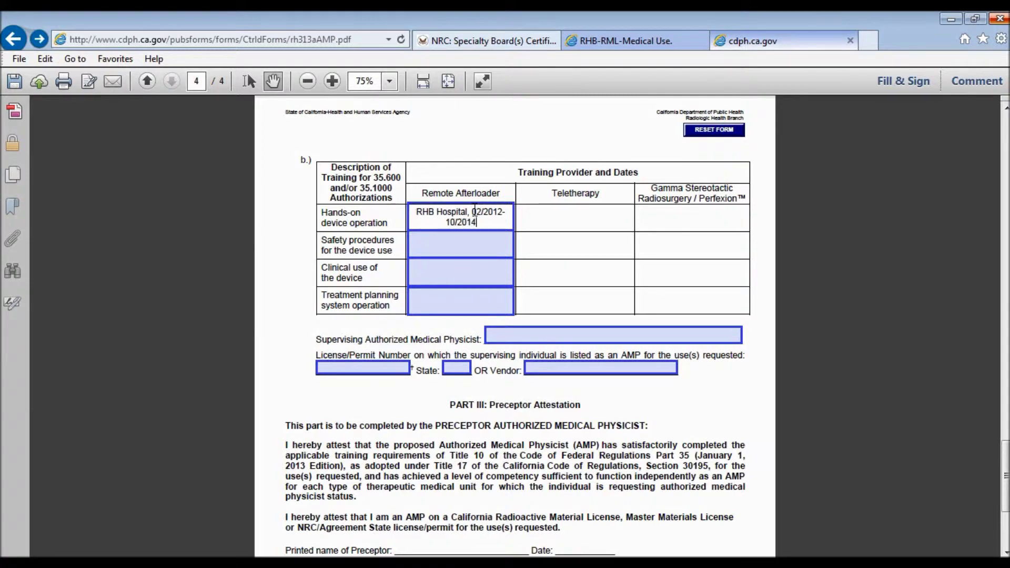
# Step: Enter ditto marks in the Remote Afterloader column for safety procedures, clinical use, and treatment planning system operation
pyautogui.click(462, 240)
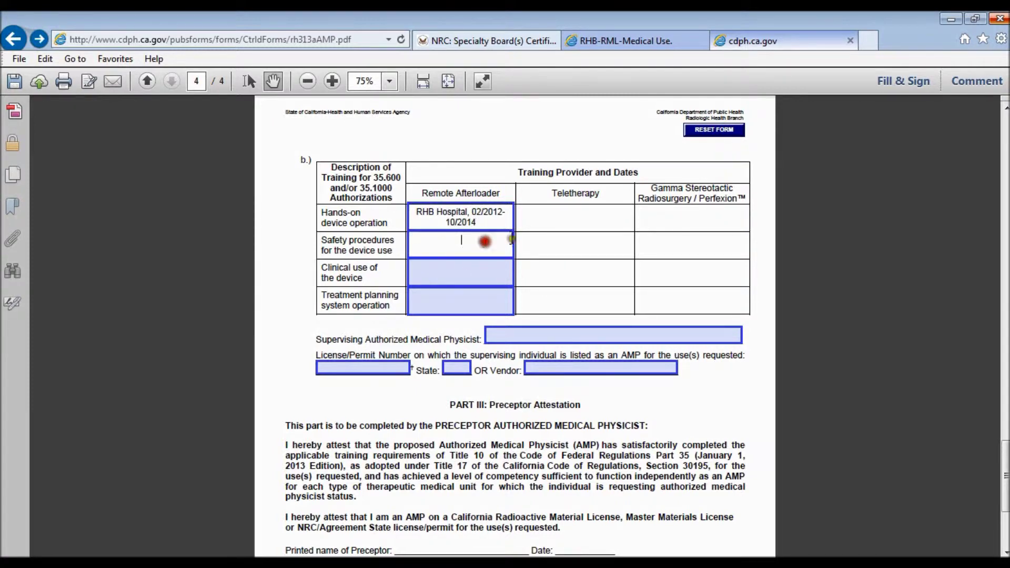
pyautogui.write('"')
pyautogui.click(480, 274)
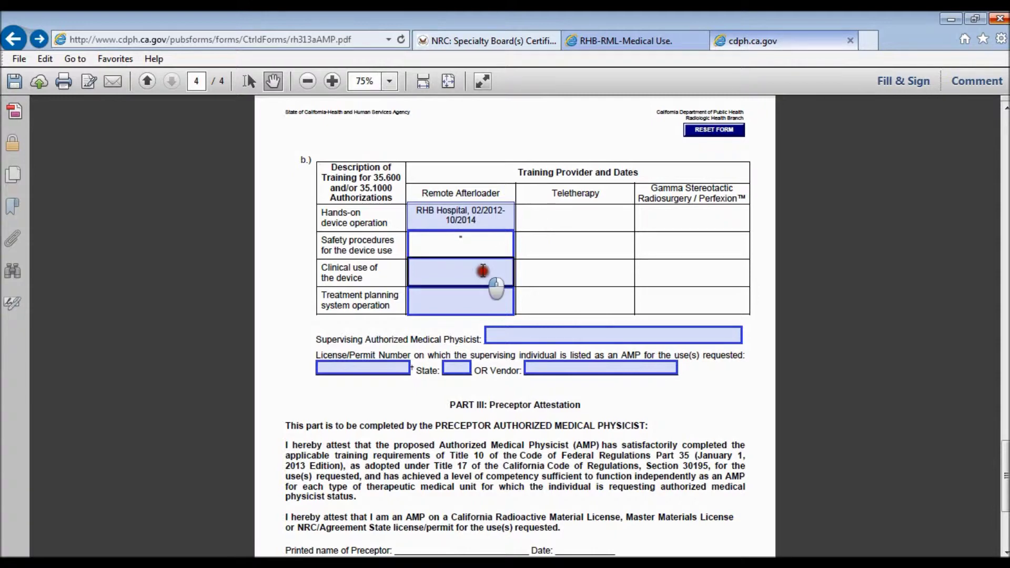
pyautogui.write('"')
pyautogui.click(490, 294)
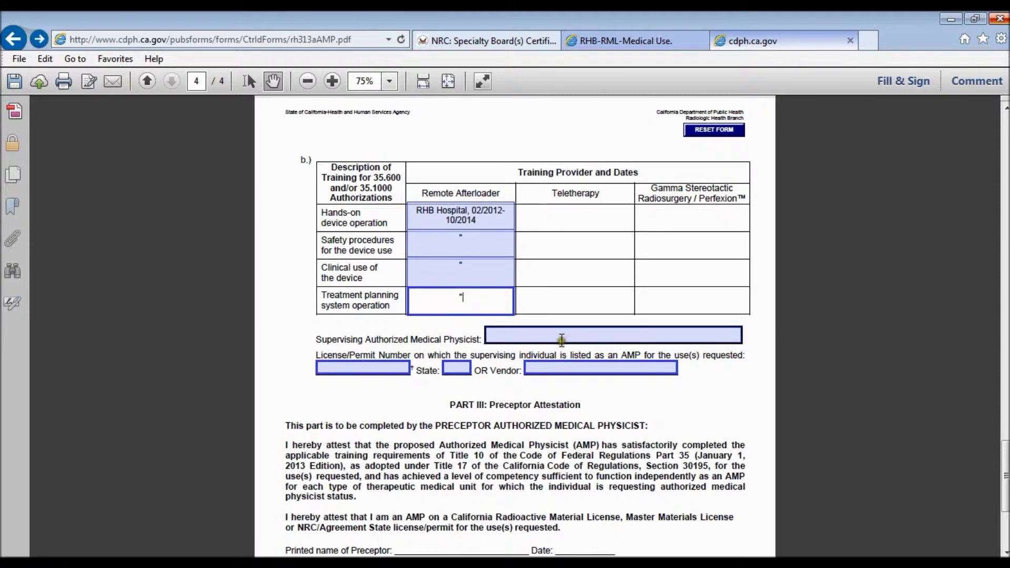
# Step: Below the 6.b table, enter "Supervising AMP" as the supervising physicist, fill in the license number, and set the state to CA
pyautogui.click(576, 332)
pyautogui.write('Superv')
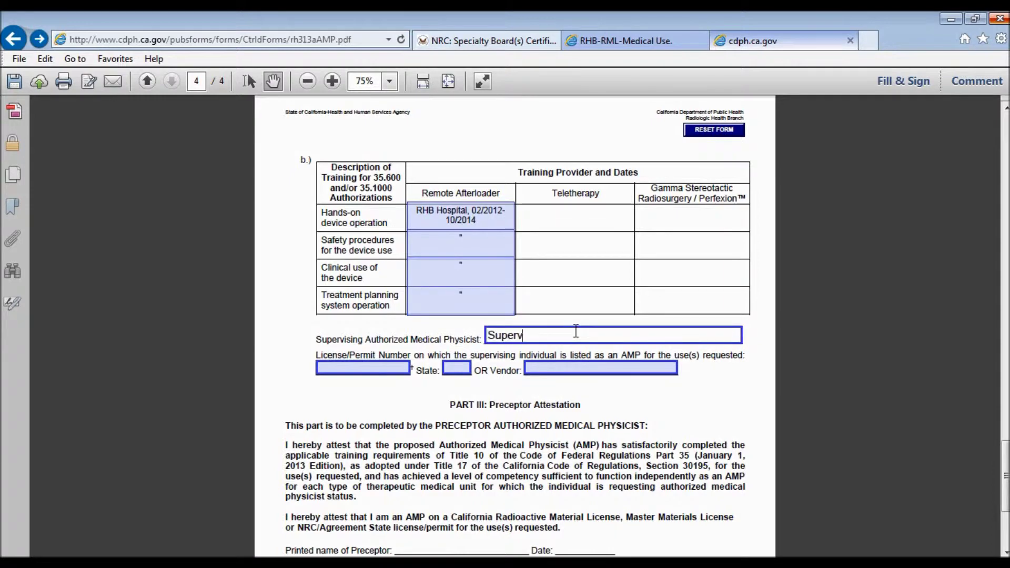
pyautogui.write('ising AMP')
pyautogui.click(400, 368)
pyautogui.write('0000')
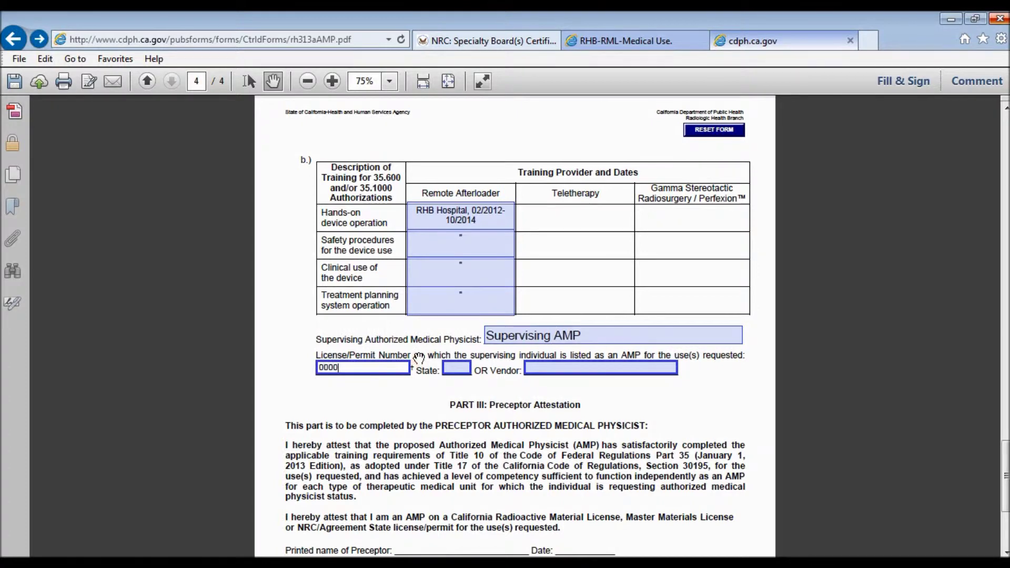
pyautogui.click(453, 368)
pyautogui.write('CA')
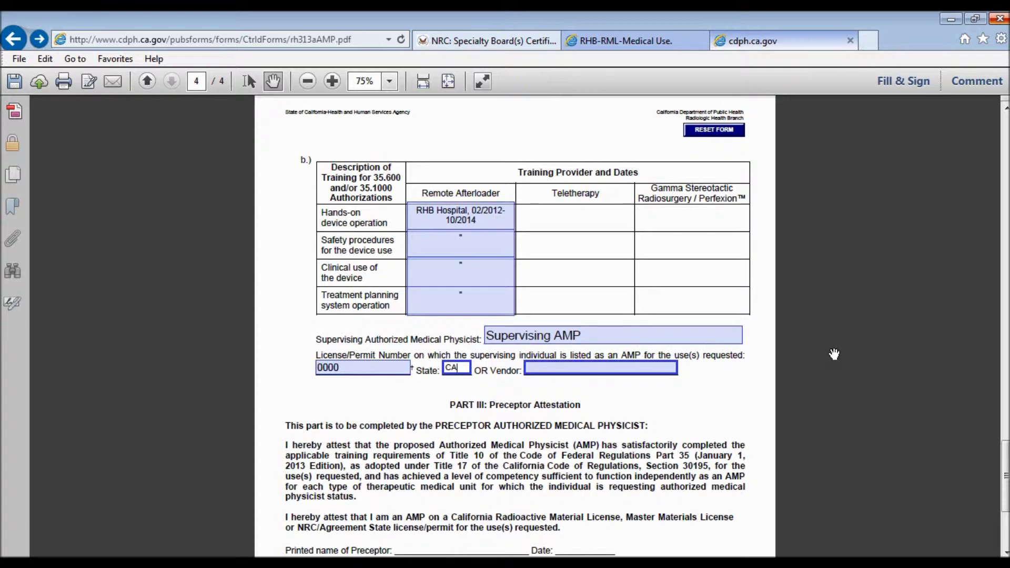
# Step: In the Part III Preceptor Attestation, enter "Supervising AMP" as the preceptor's printed name and 11/01/14 as the date
pyautogui.moveTo(1006, 451); pyautogui.dragTo(1006, 483)
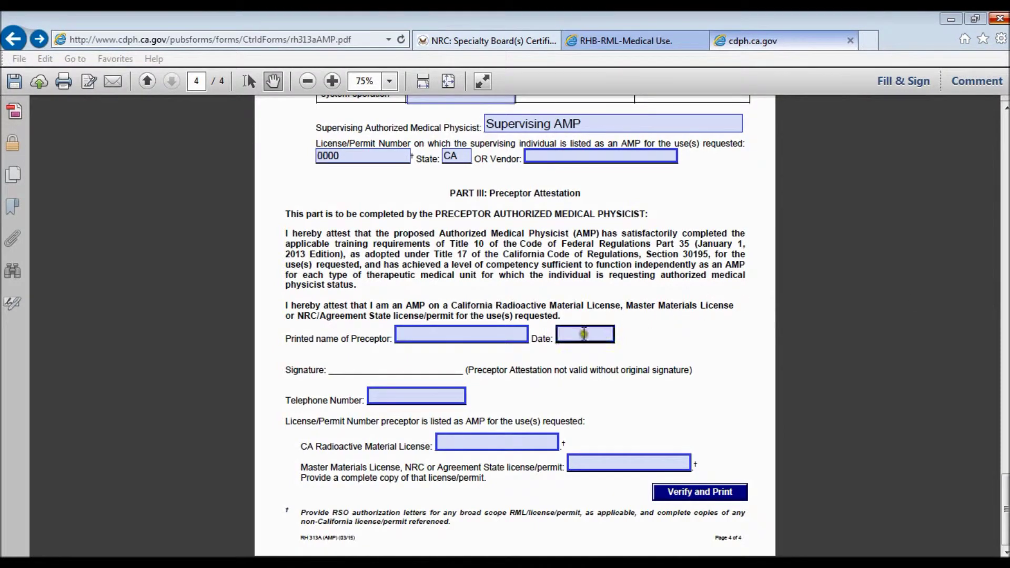
pyautogui.click(506, 333)
pyautogui.write('Supervis')
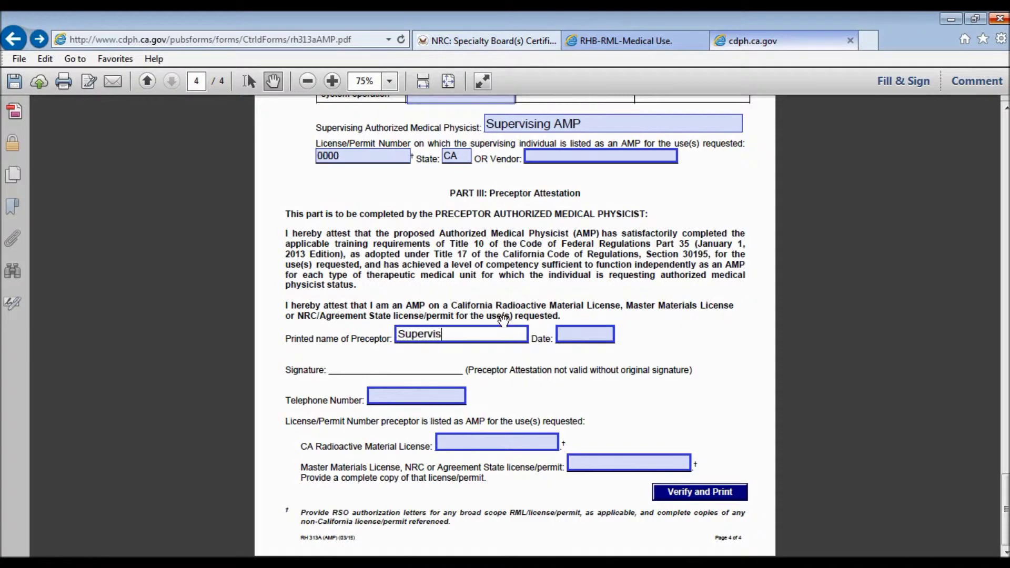
pyautogui.write('ing AMP')
pyautogui.click(583, 333)
pyautogui.write('11/1/14')
# Step: Fill in the preceptor's telephone number and CA Radioactive Material License number, and verify the form's required fields
pyautogui.click(419, 396)
pyautogui.write('123-123-1234')
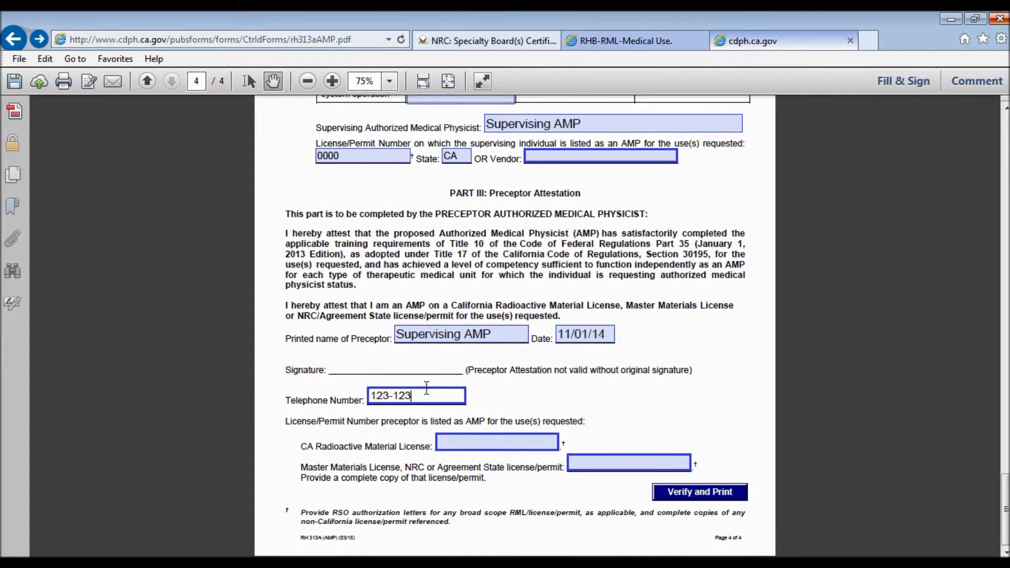
pyautogui.click(464, 443)
pyautogui.write('0000')
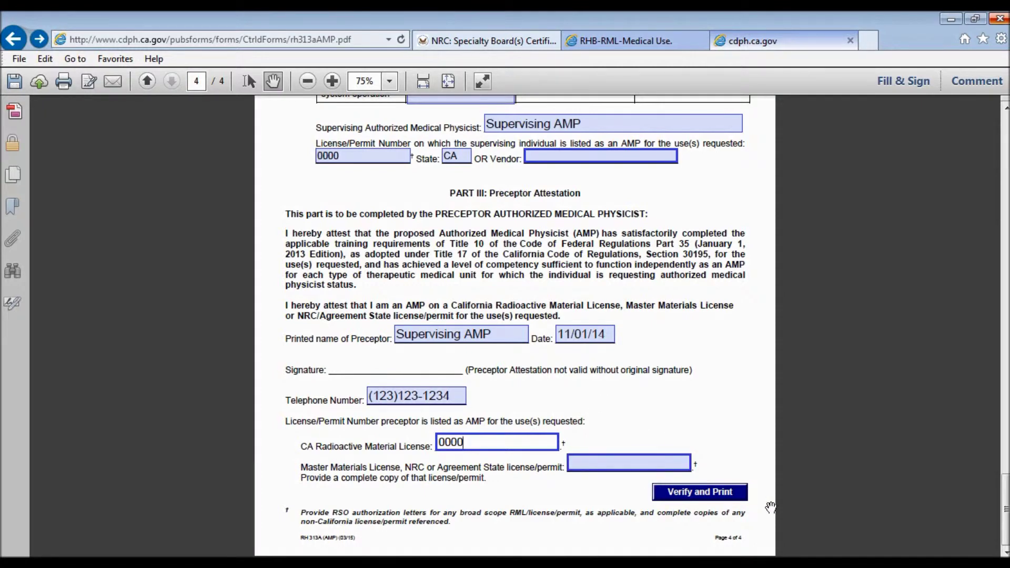
pyautogui.click(710, 495)
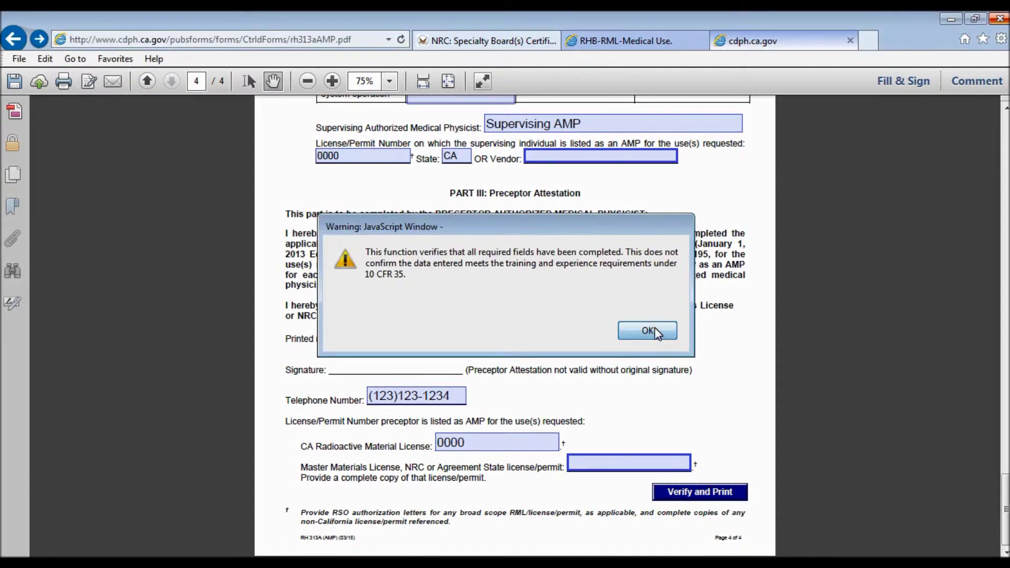
pyautogui.click(652, 330)
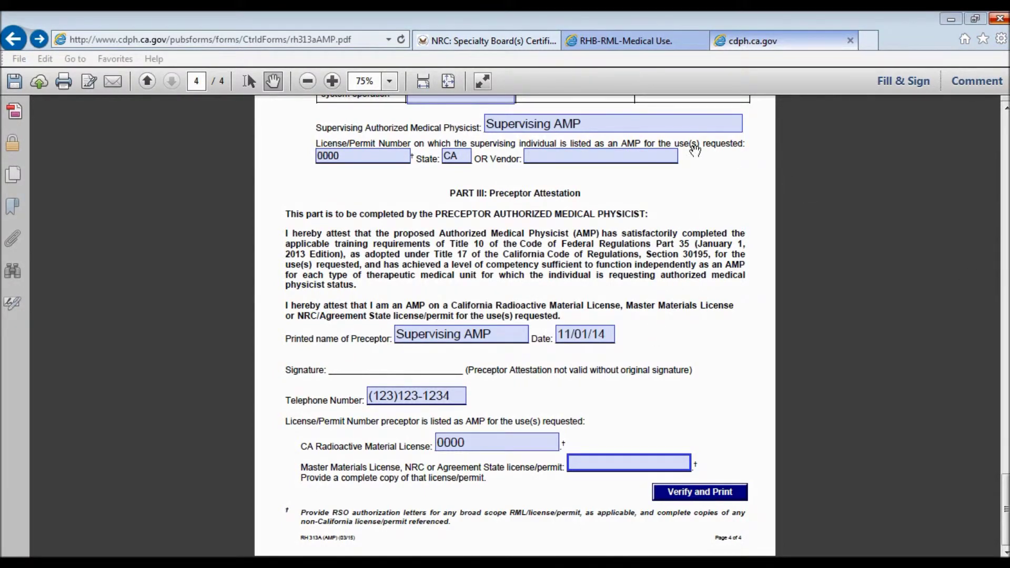
# Step: Clear the supervising physicist field below the 6.b table and verify the form with that required field empty
pyautogui.moveTo(605, 127); pyautogui.dragTo(451, 124)
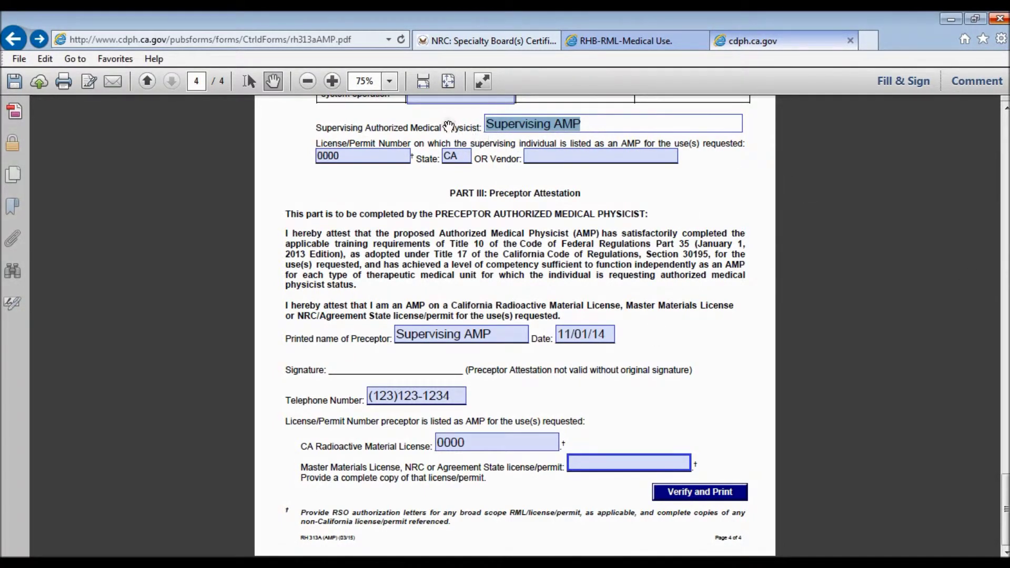
pyautogui.press('BackSpace')
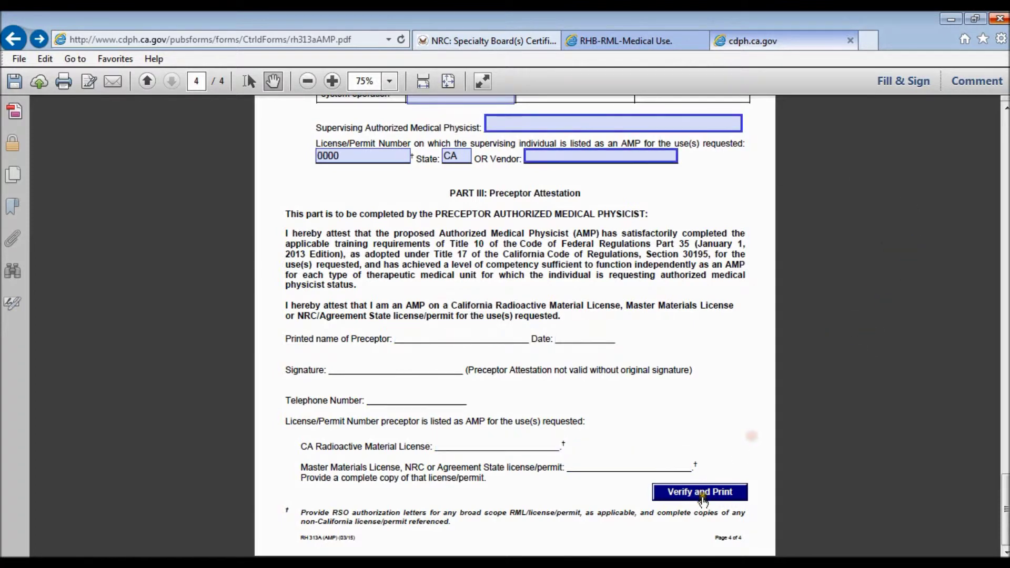
pyautogui.click(704, 492)
pyautogui.click(648, 331)
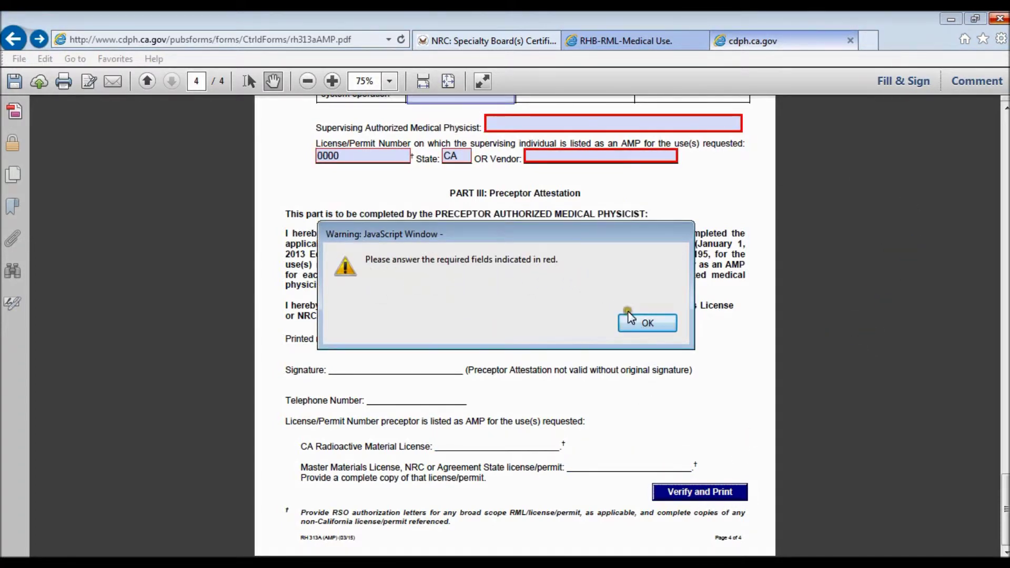
pyautogui.click(647, 322)
pyautogui.moveTo(1005, 369); pyautogui.dragTo(1004, 510)
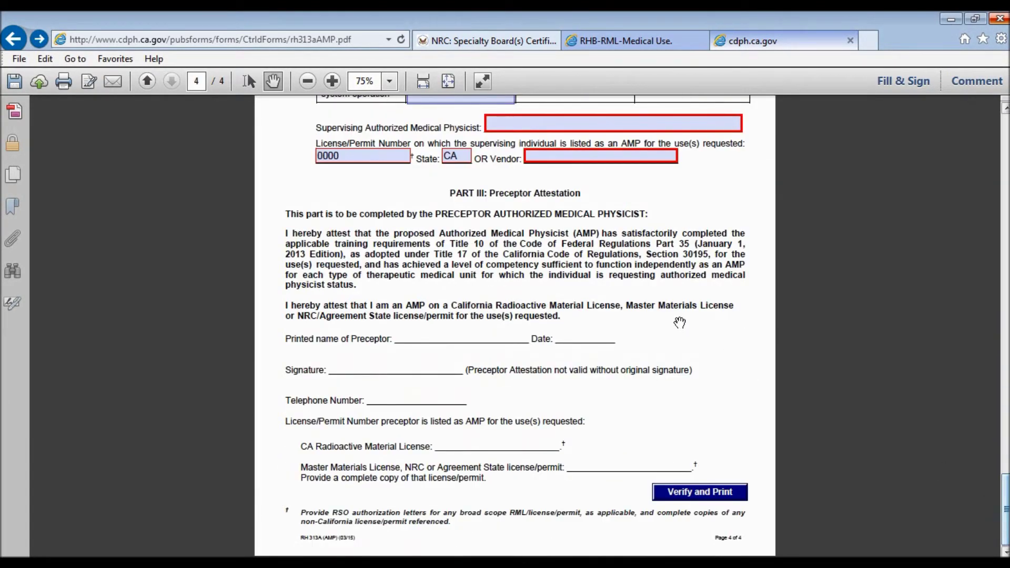
# Step: Re-enter "Supervising AMP" as the supervising physicist below the 6.b table and verify the form's required fields again
pyautogui.click(522, 125)
pyautogui.write('Supervis')
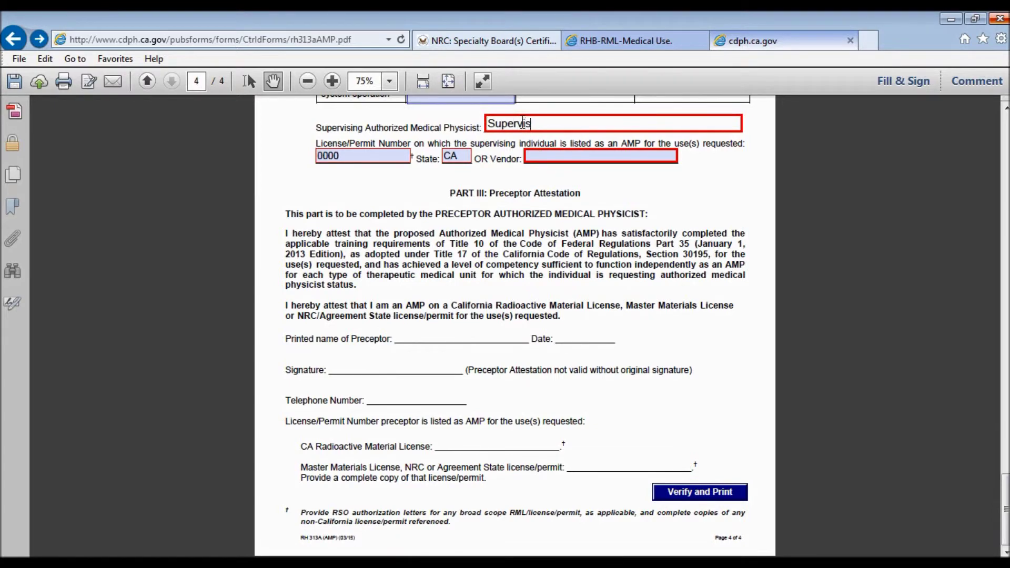
pyautogui.write('ing AMP')
pyautogui.click(714, 489)
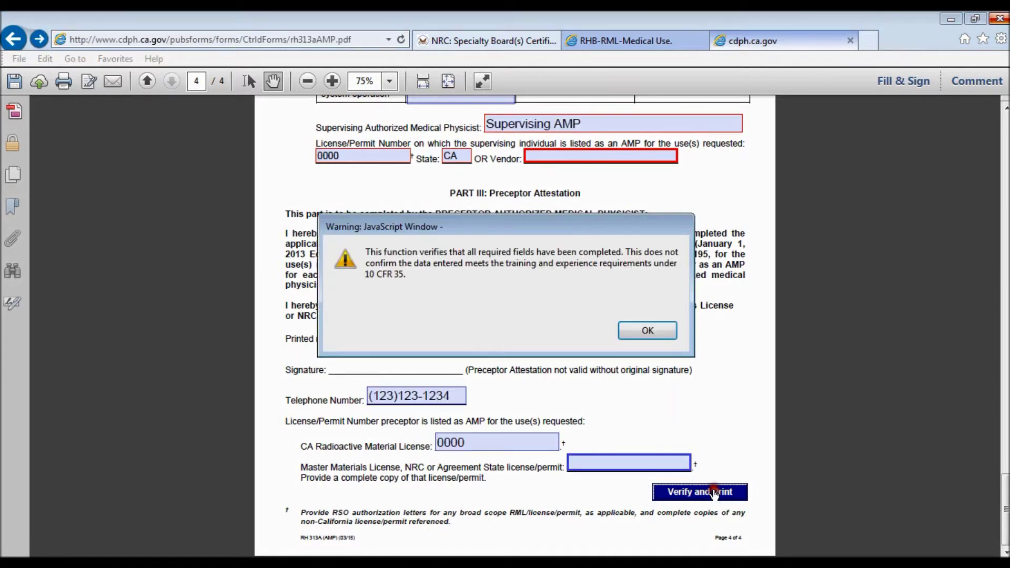
pyautogui.click(633, 337)
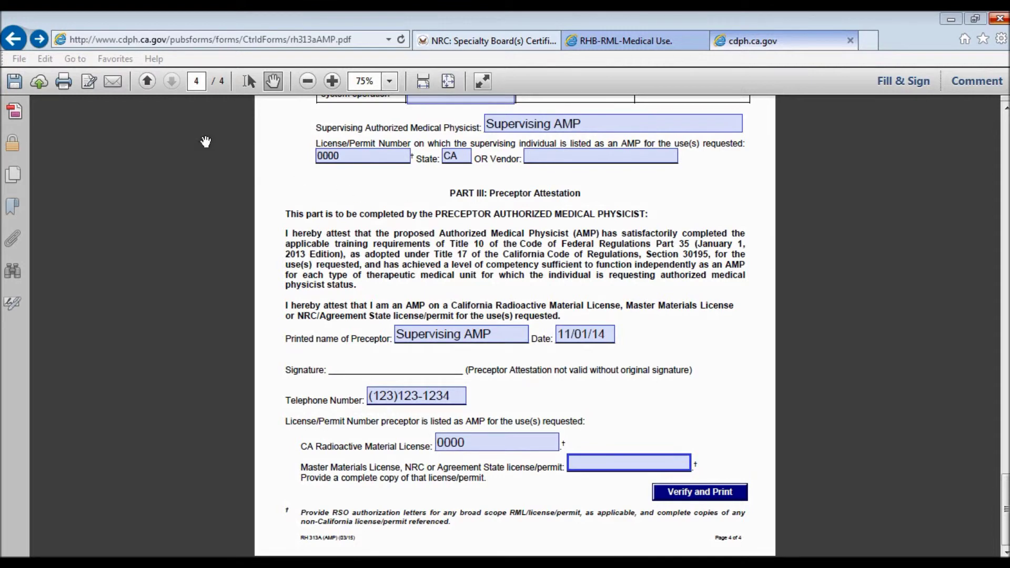
# Step: Open the print settings for the completed form and close them without printing
pyautogui.click(65, 83)
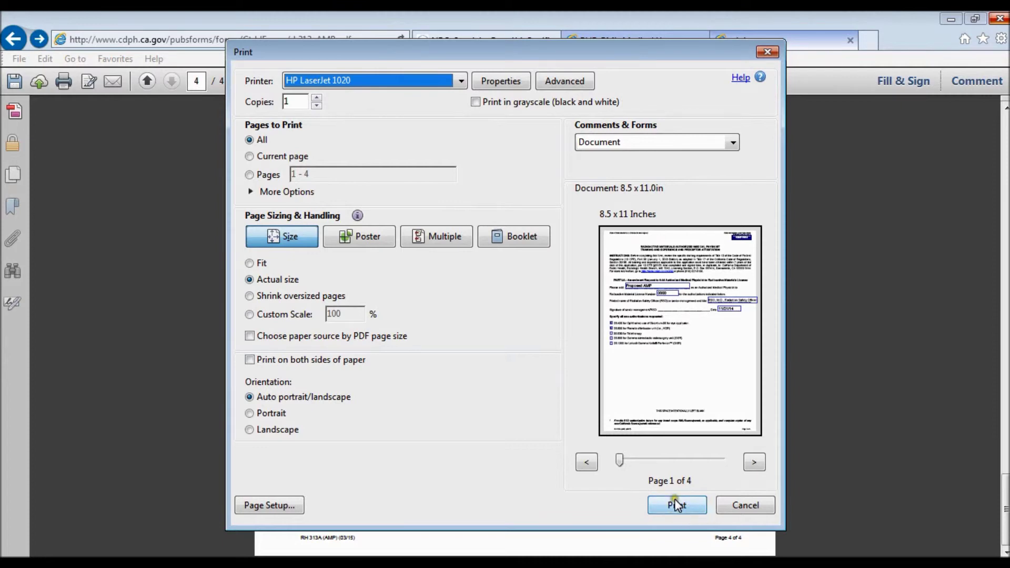
pyautogui.click(747, 505)
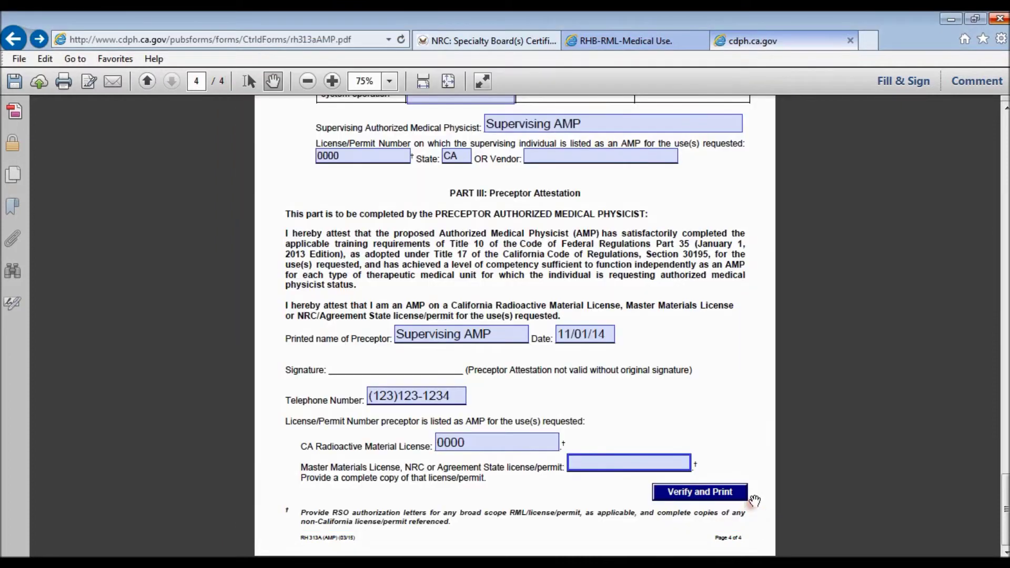